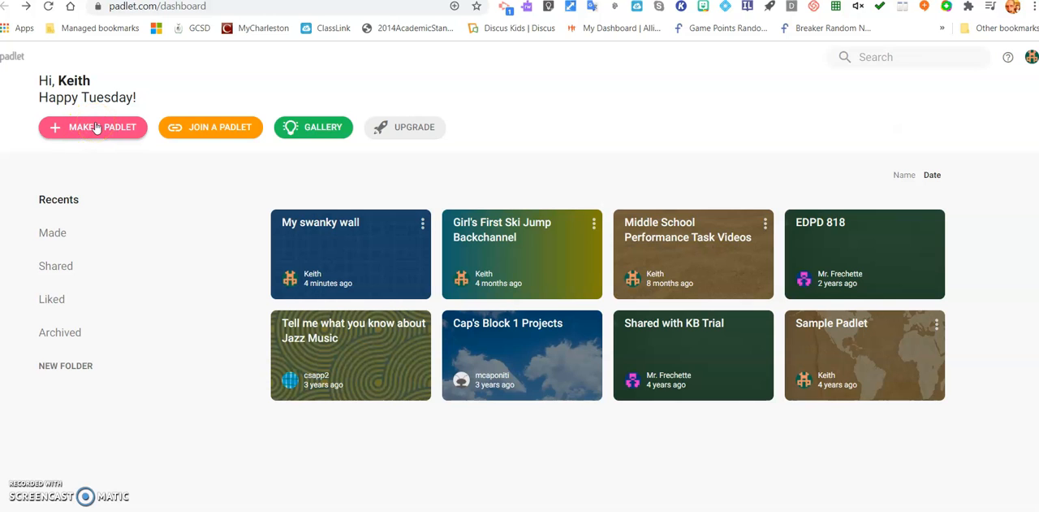
# Create a new padlet with the blank Wall layout and dismiss its welcome setup.
pyautogui.click(95, 130)
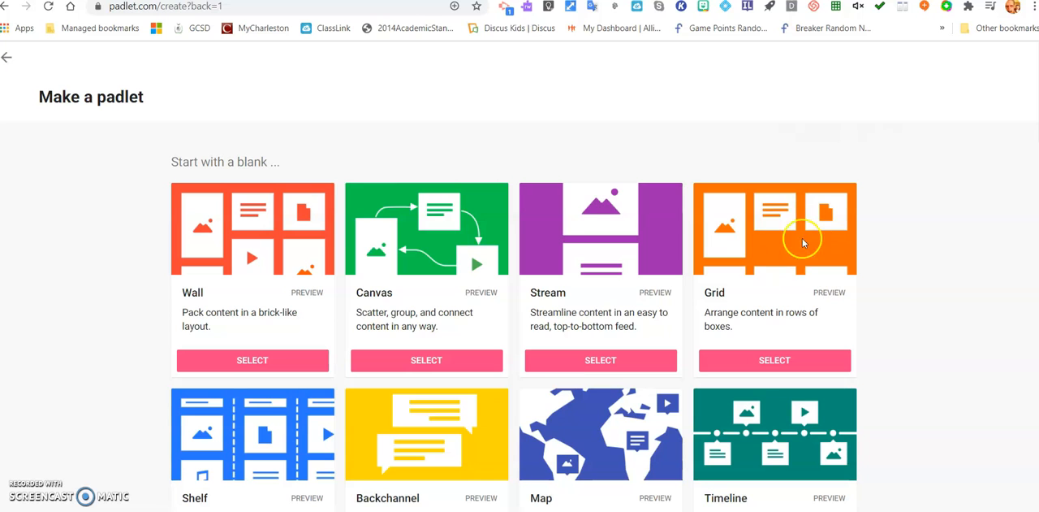
pyautogui.scroll(-2, 195, 349)
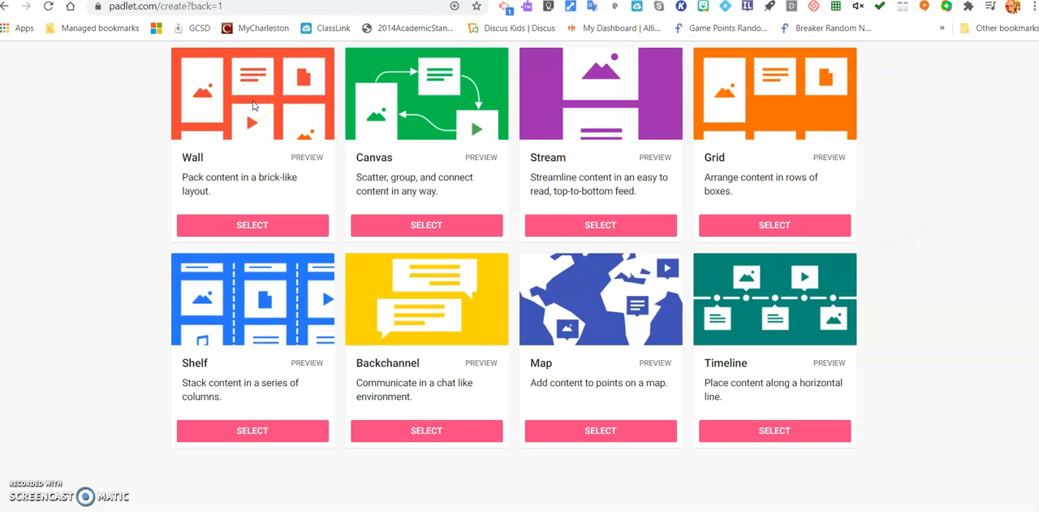
pyautogui.click(261, 225)
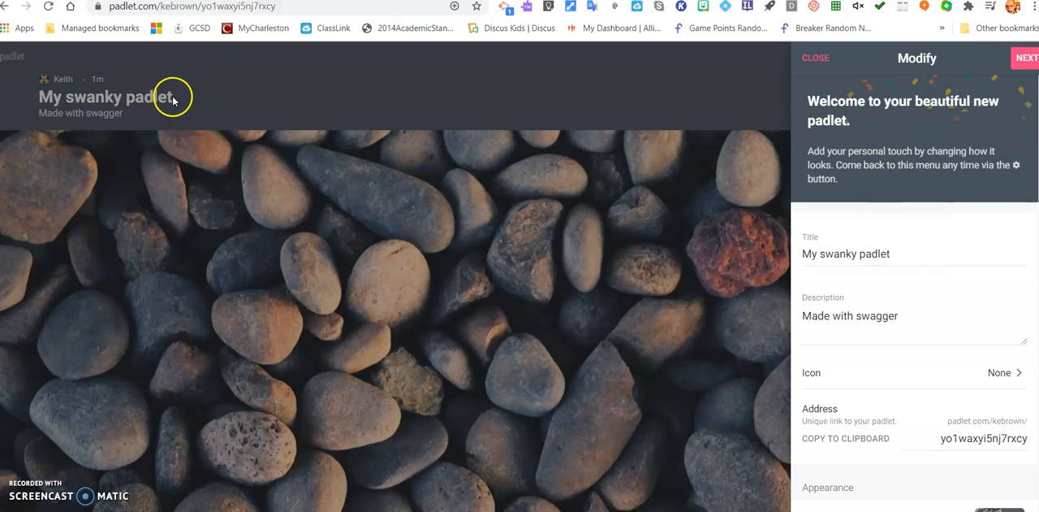
pyautogui.click(1025, 62)
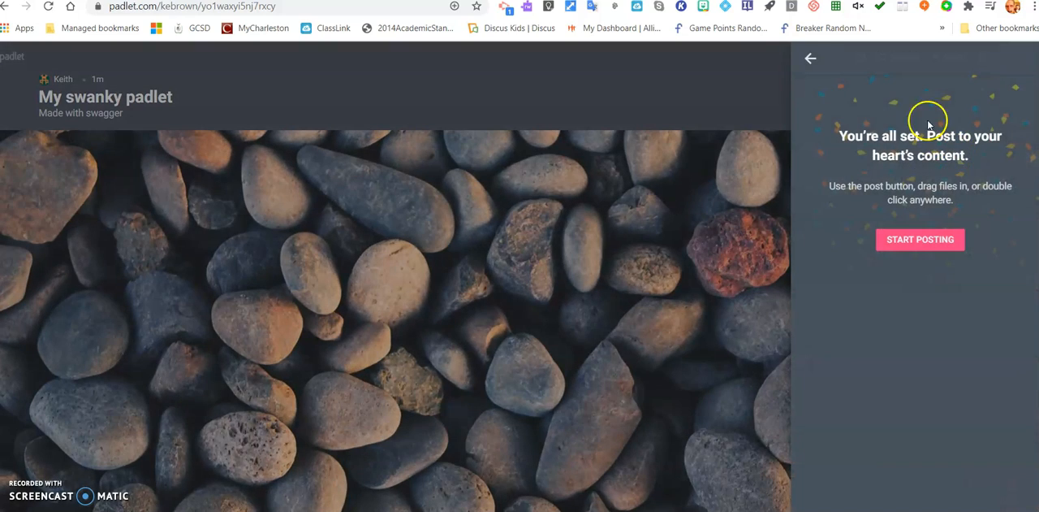
pyautogui.click(811, 57)
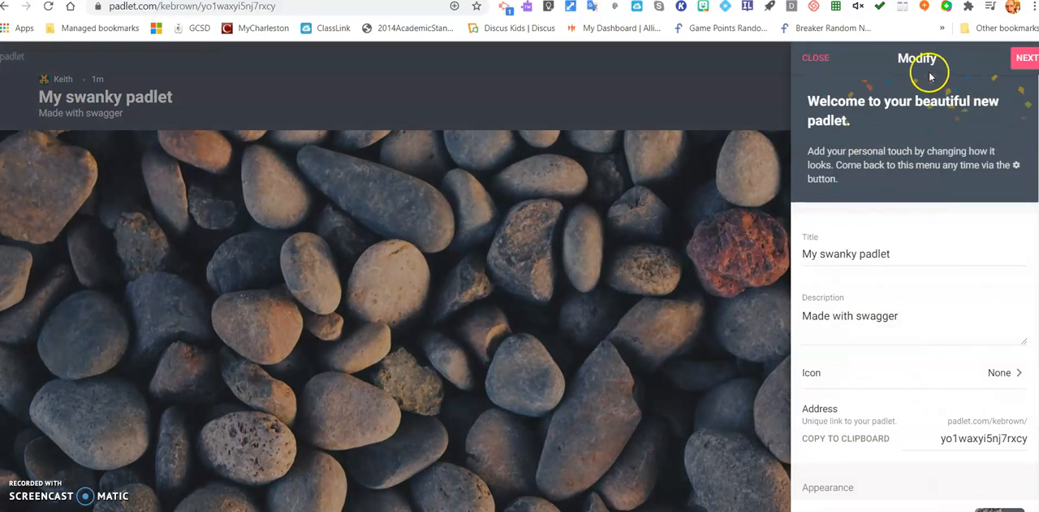
pyautogui.click(816, 58)
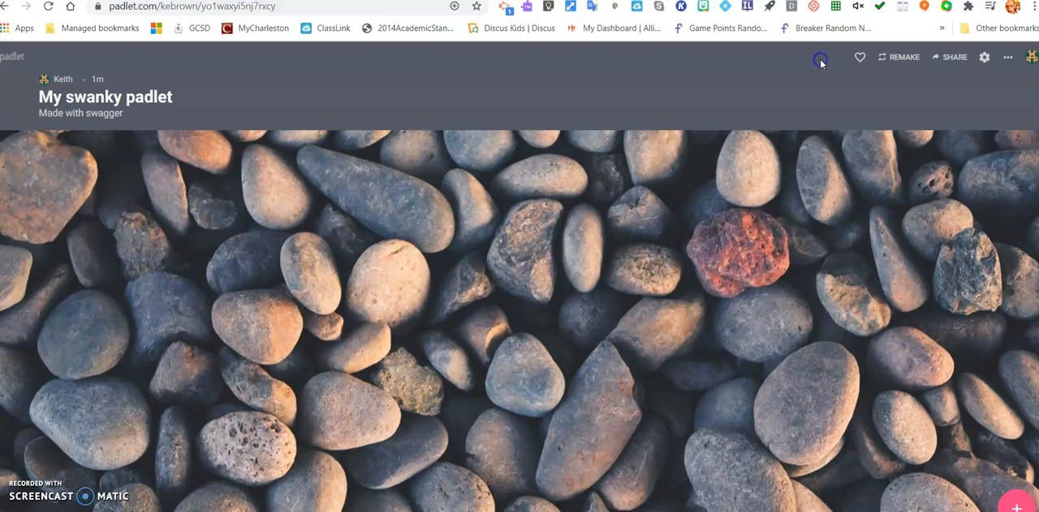
# Open the padlet's settings and change its title to "Rename".
pyautogui.click(985, 59)
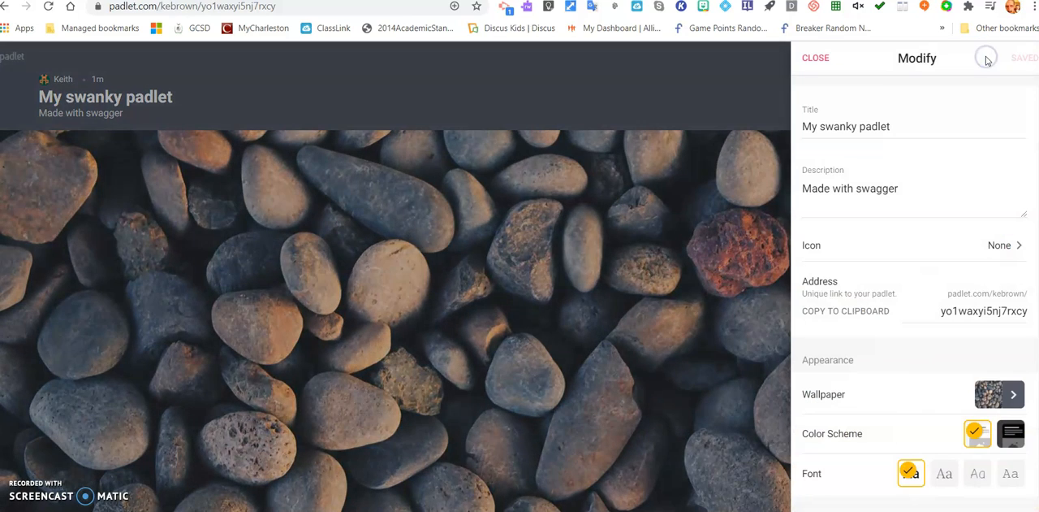
pyautogui.click(891, 127)
pyautogui.moveTo(892, 127); pyautogui.dragTo(799, 118)
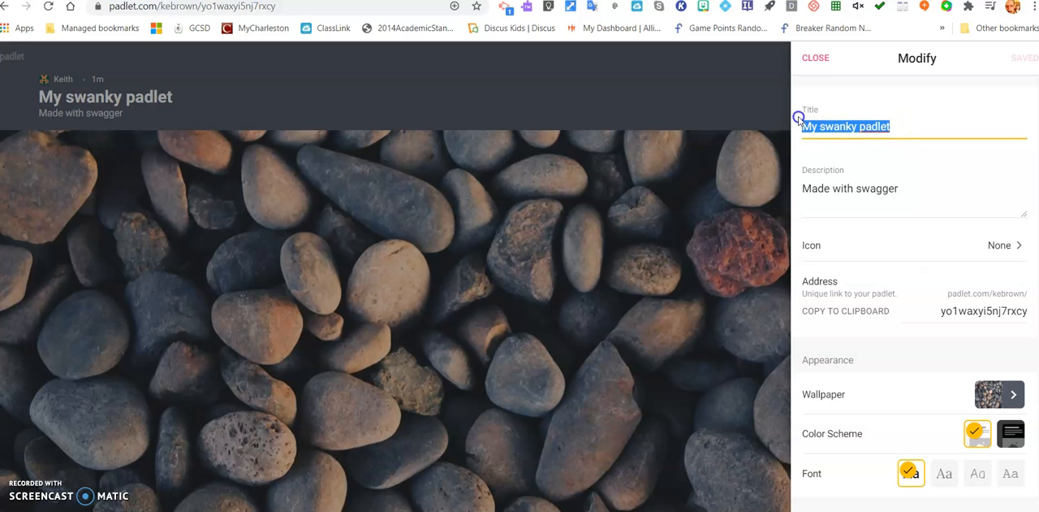
pyautogui.write('Rname')
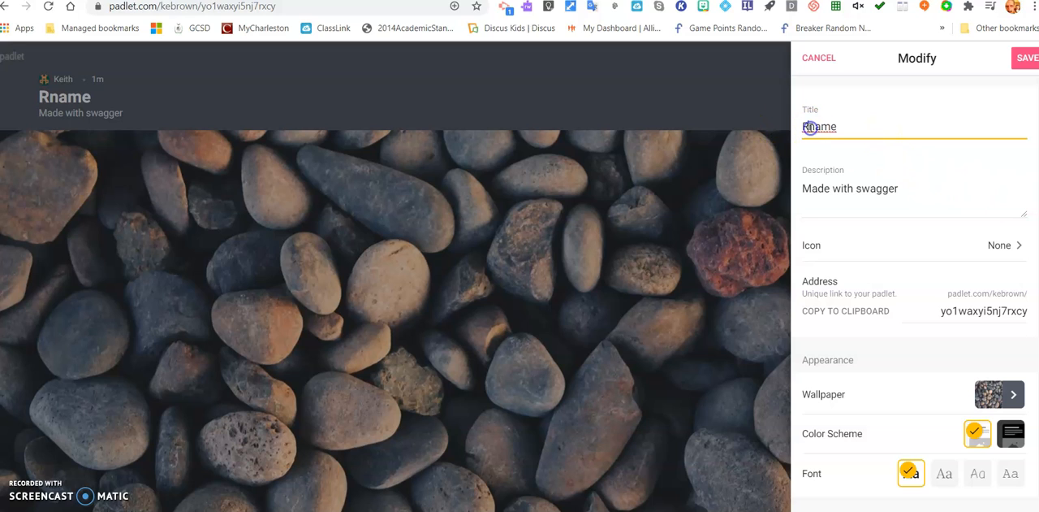
pyautogui.click(810, 127)
pyautogui.write('e')
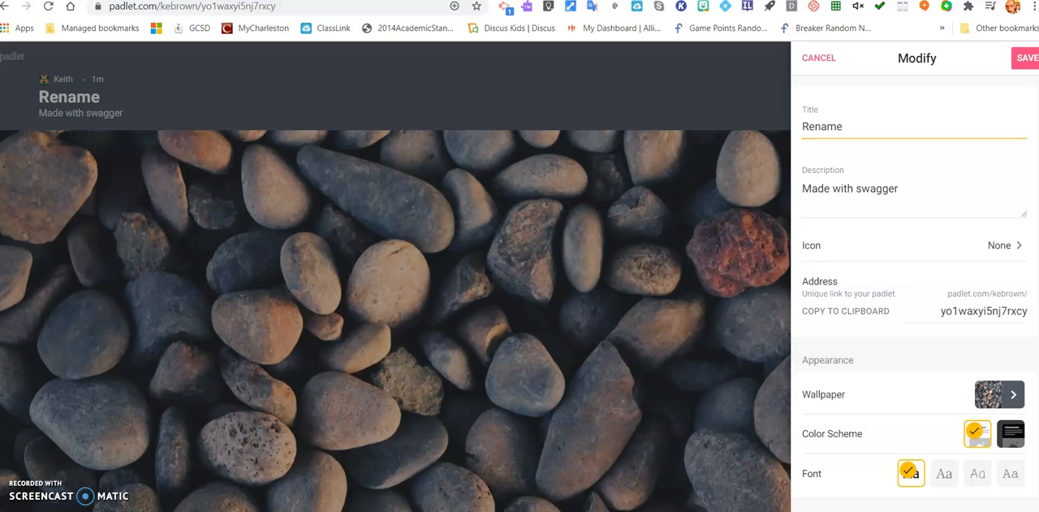
# Set the padlet's icon to the first grinning face emoji under Smileys & People.
pyautogui.click(1014, 246)
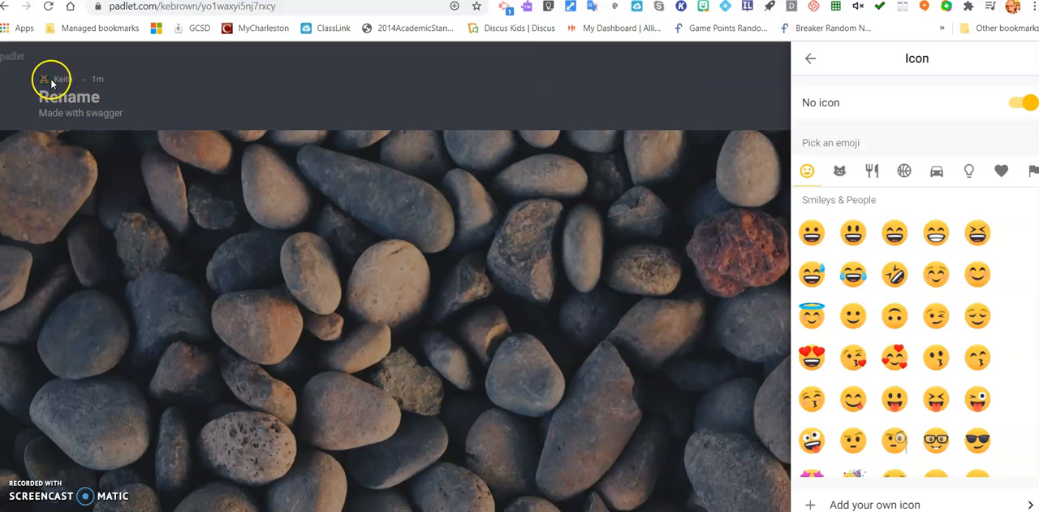
pyautogui.click(812, 233)
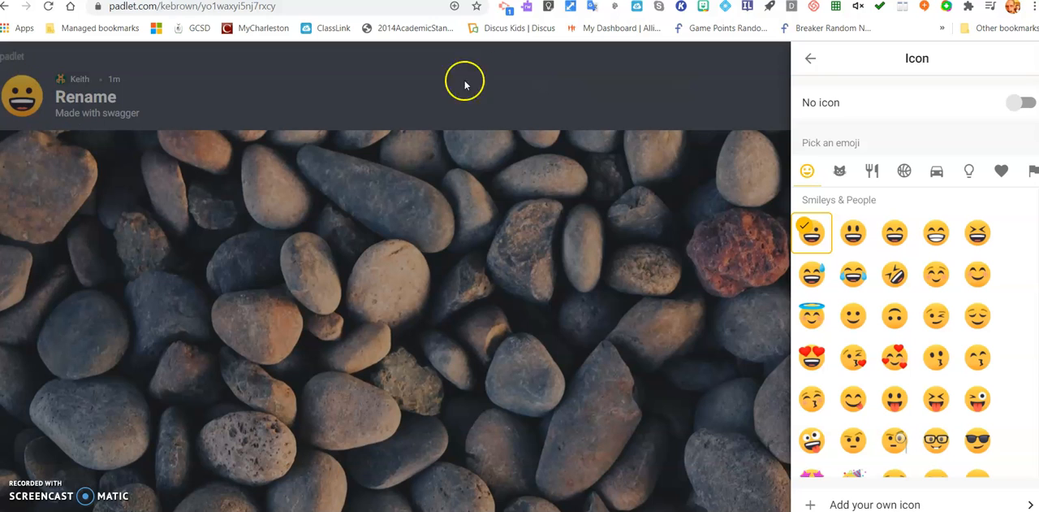
pyautogui.click(809, 58)
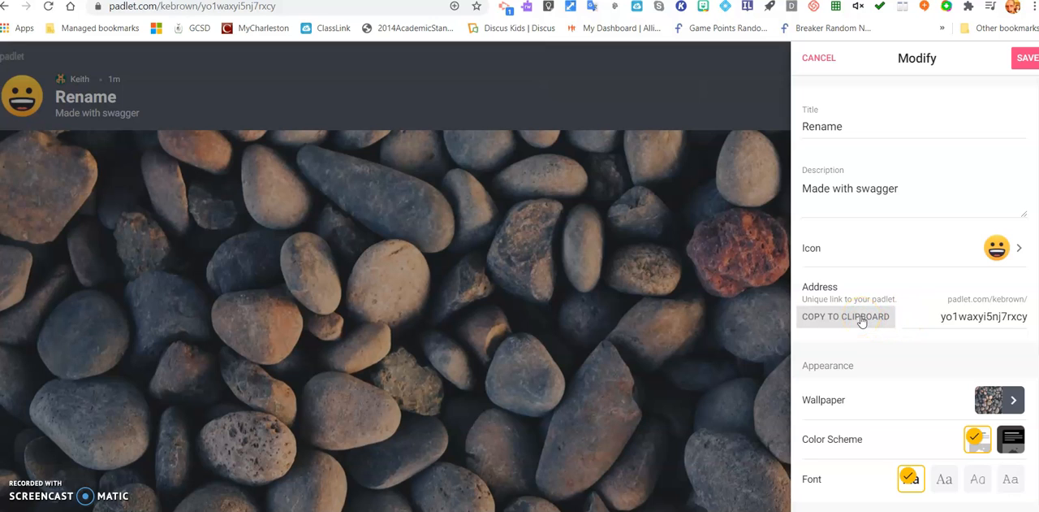
# Set the padlet's wallpaper to the Bricks design from Textures and Patterns.
pyautogui.scroll(-2, 853, 370)
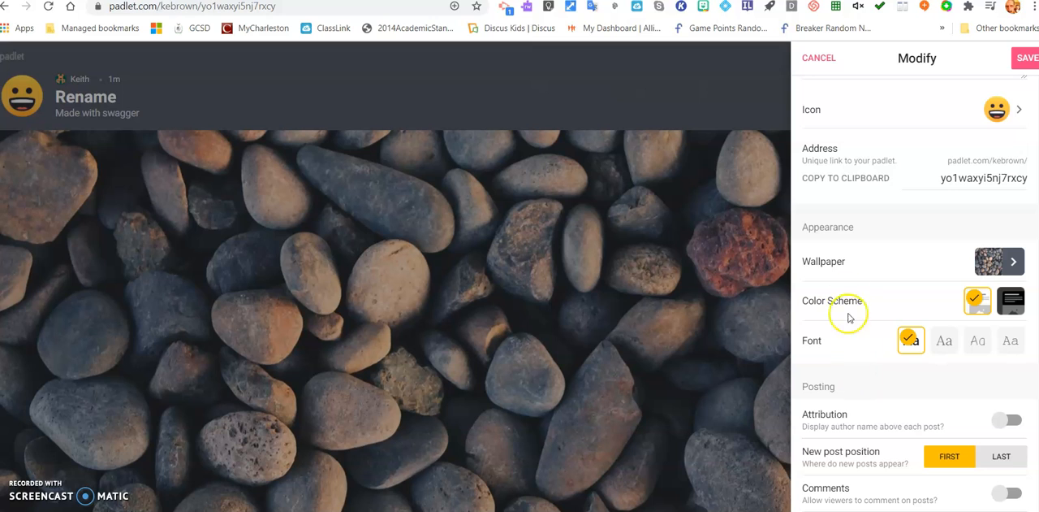
pyautogui.click(1013, 261)
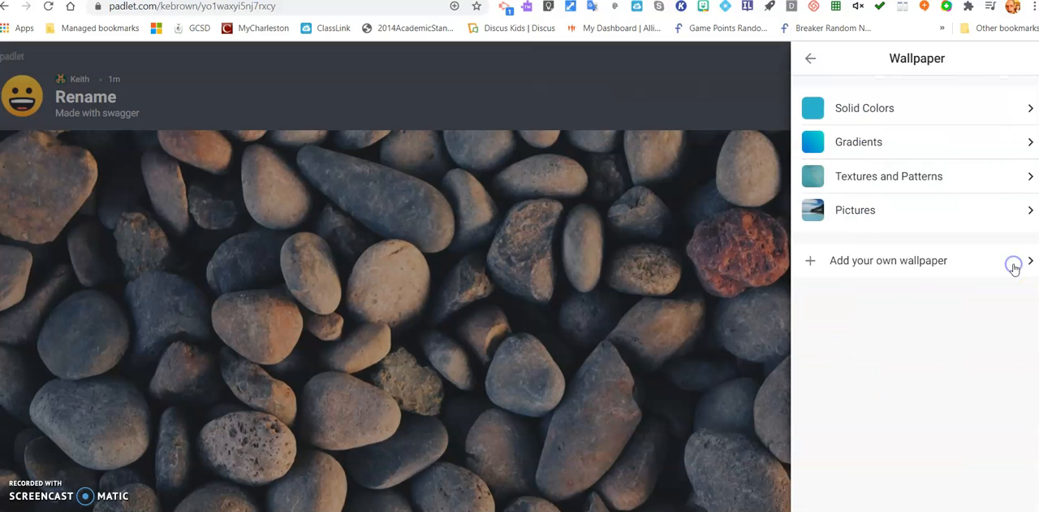
pyautogui.click(915, 178)
pyautogui.click(890, 267)
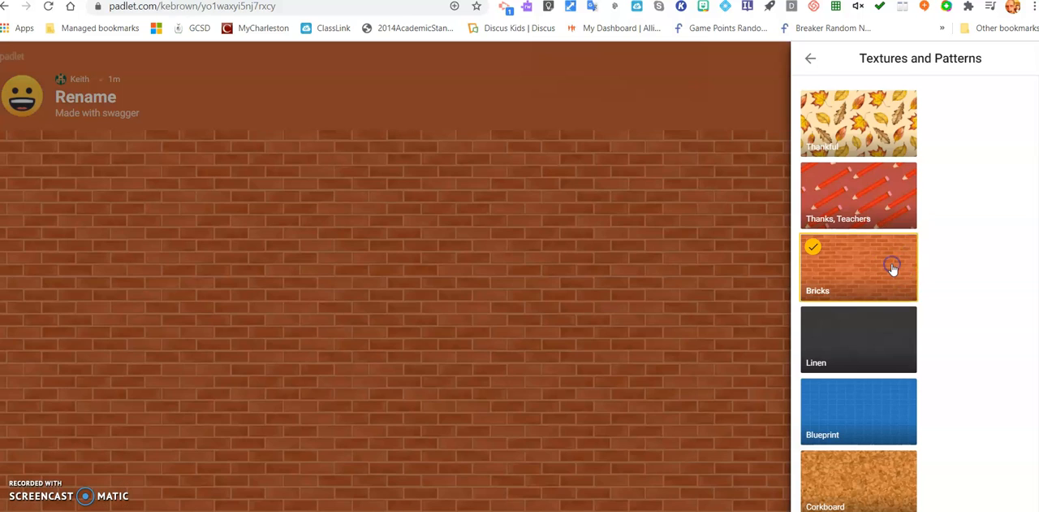
pyautogui.click(811, 58)
pyautogui.click(811, 58)
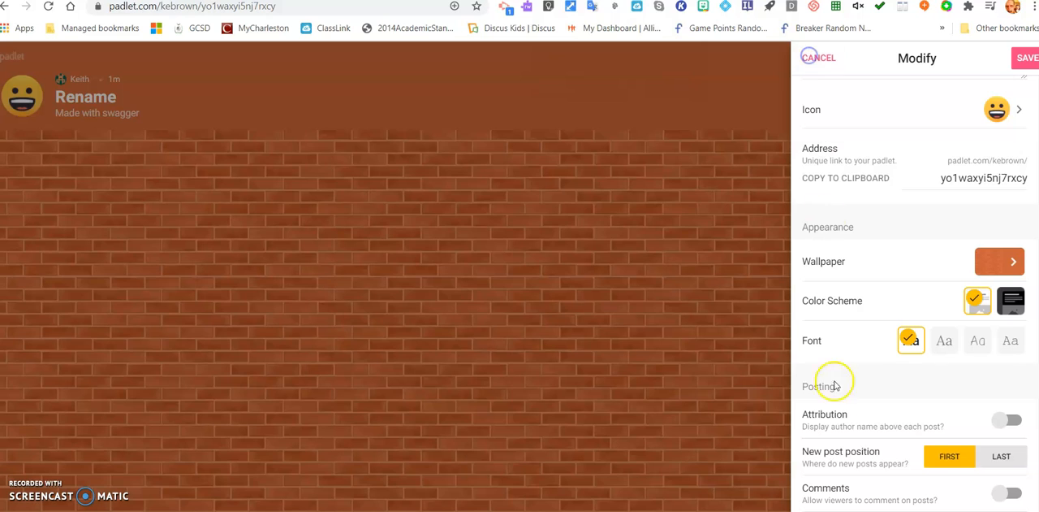
# Turn on Attribution so author names are displayed above each post.
pyautogui.scroll(-2, 928, 430)
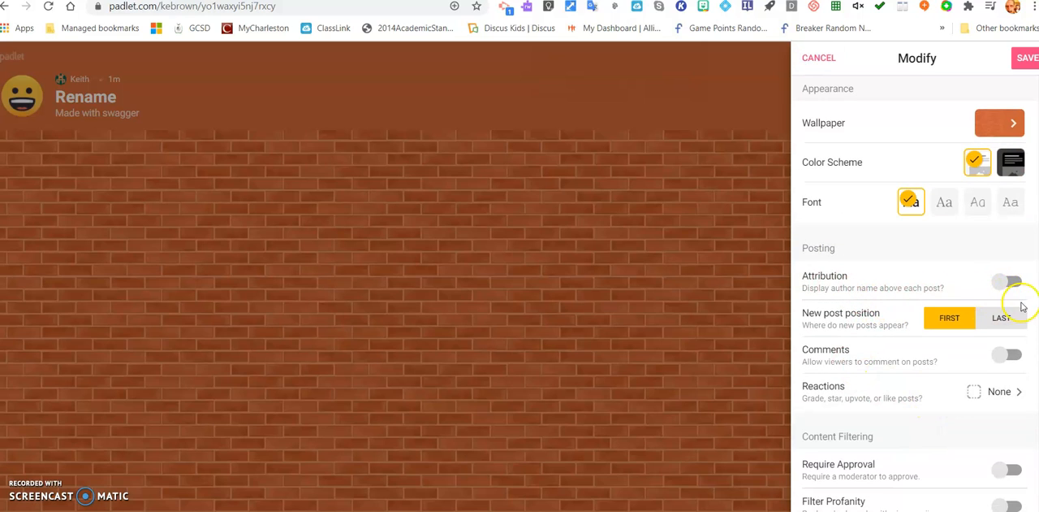
pyautogui.click(1011, 291)
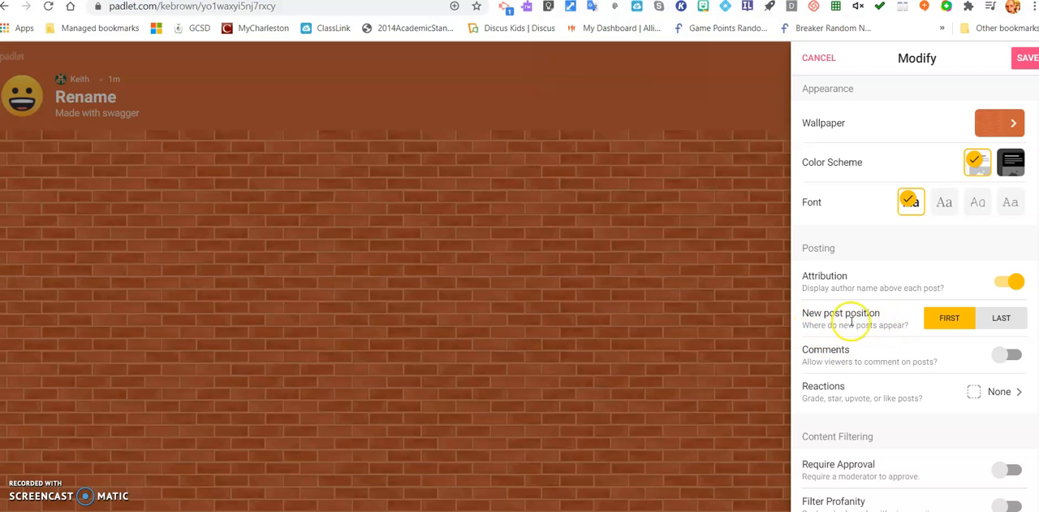
pyautogui.click(1006, 357)
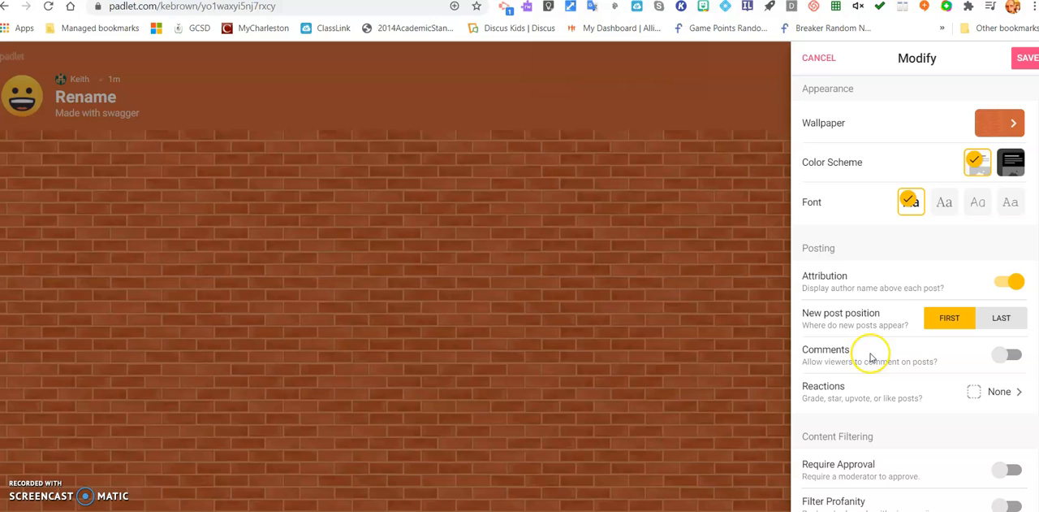
# Turn on Require Approval and Filter Profanity, and save and close the padlet settings.
pyautogui.scroll(-2, 963, 411)
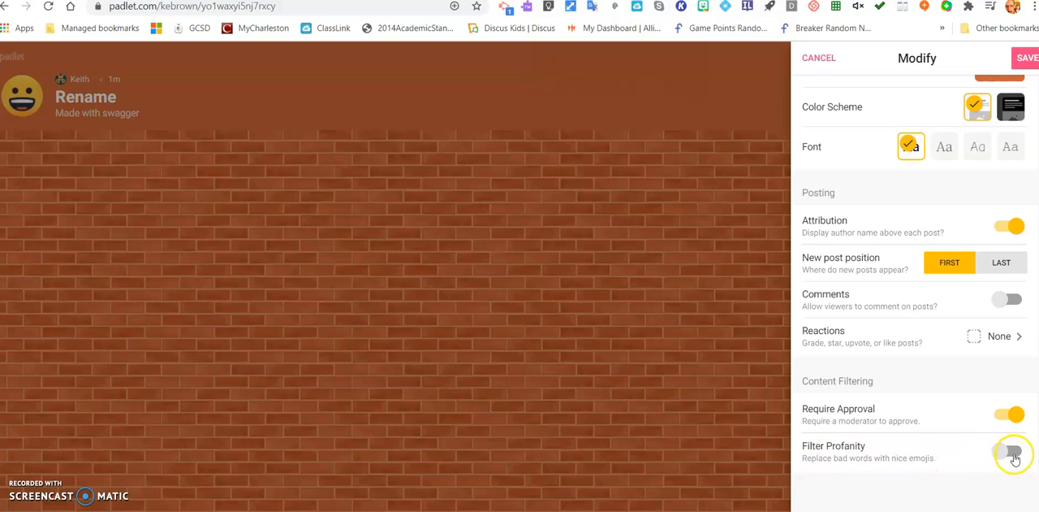
pyautogui.click(1013, 453)
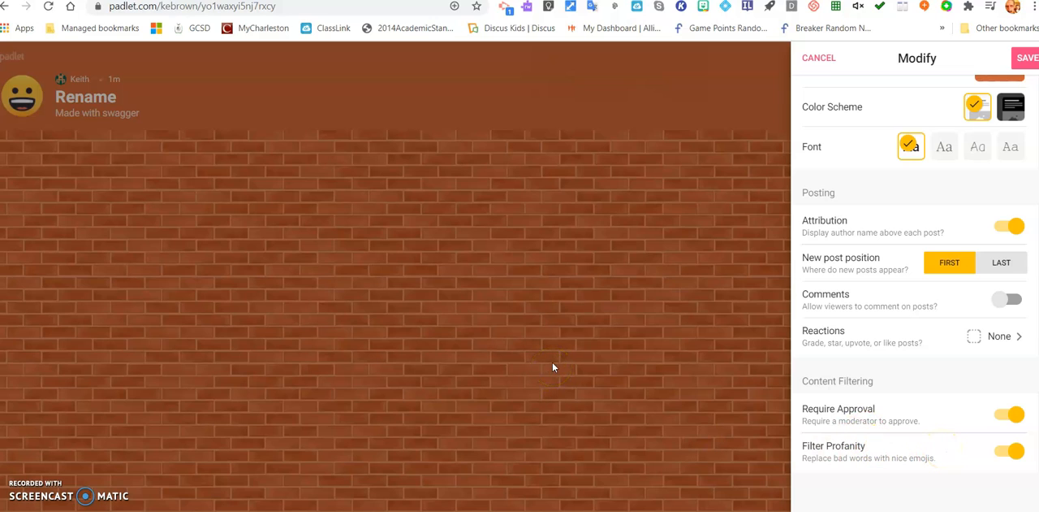
pyautogui.click(1028, 59)
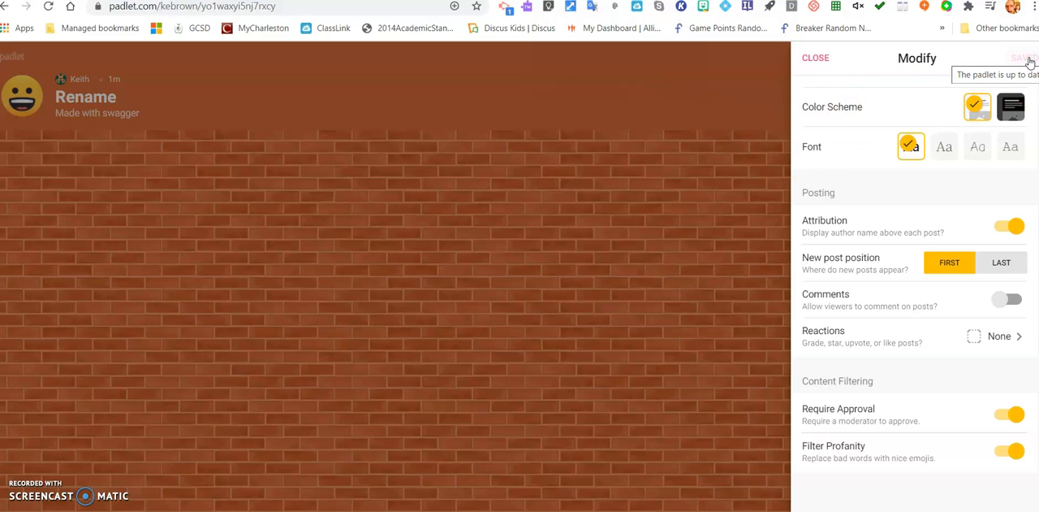
pyautogui.click(815, 58)
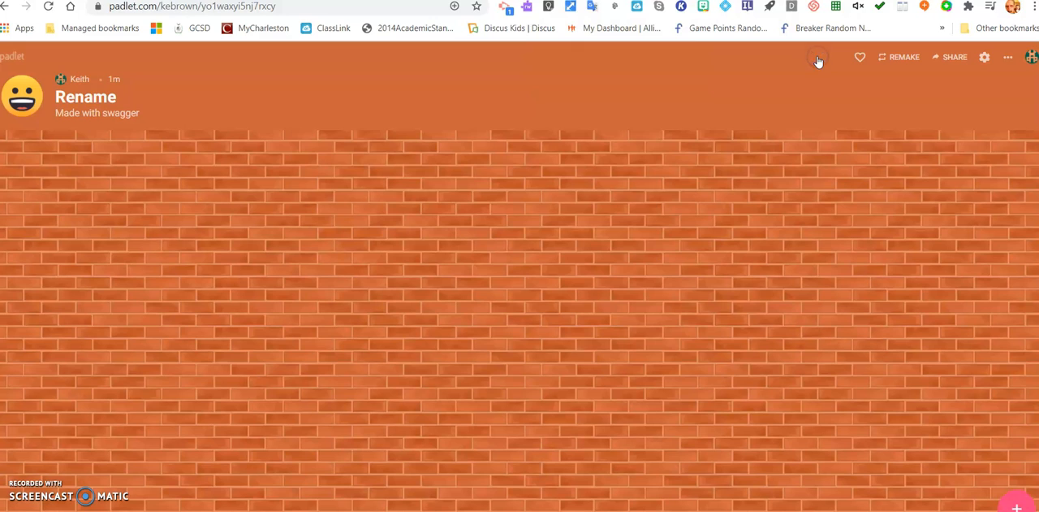
# Add a post titled "Sample" with the text "Be sure to include your proper name, otherwise the post will not be approved".
pyautogui.doubleClick(484, 162)
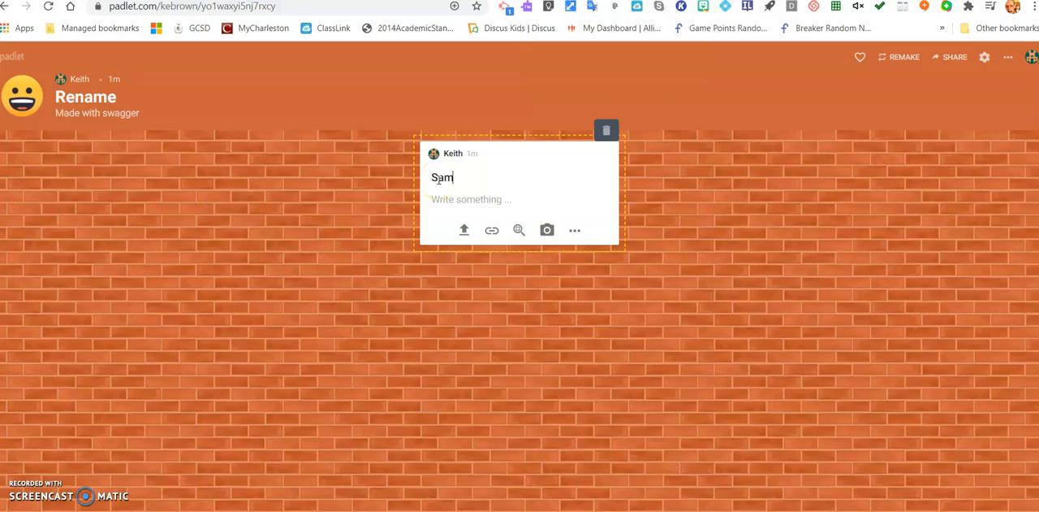
pyautogui.click(477, 198)
pyautogui.click(470, 192)
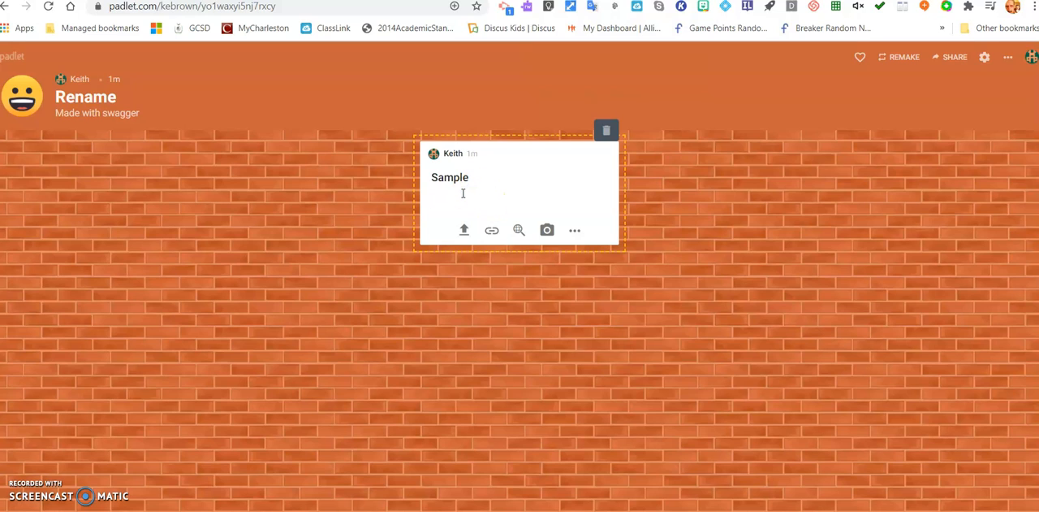
pyautogui.write('Be sure to include your proper name')
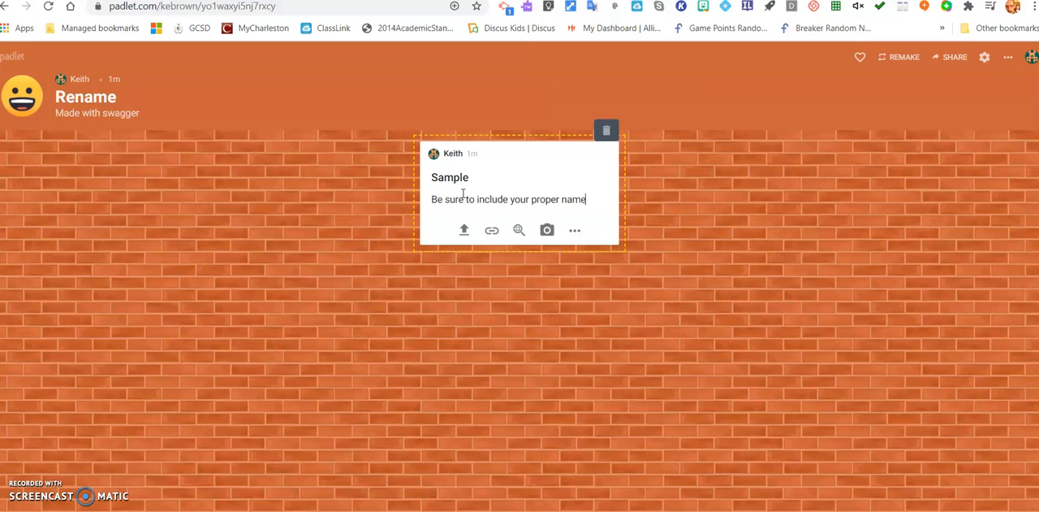
pyautogui.write(', otherwise the')
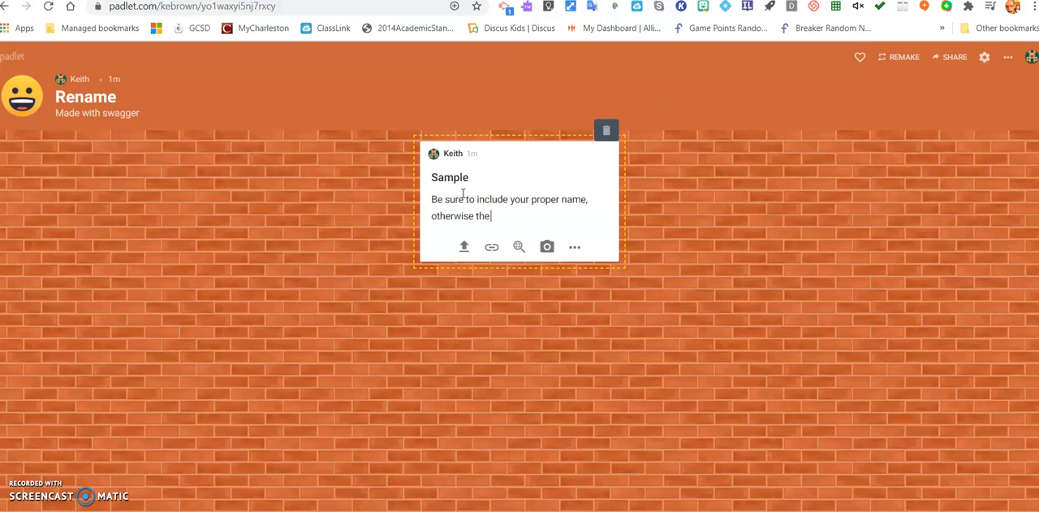
pyautogui.write(' post wil not be approved')
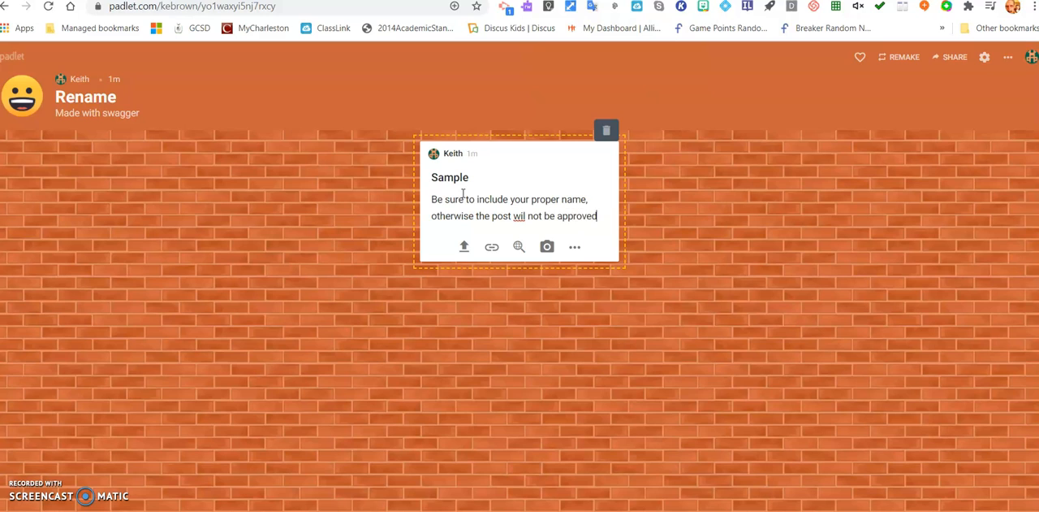
pyautogui.click(524, 216)
pyautogui.write('l')
pyautogui.click(655, 231)
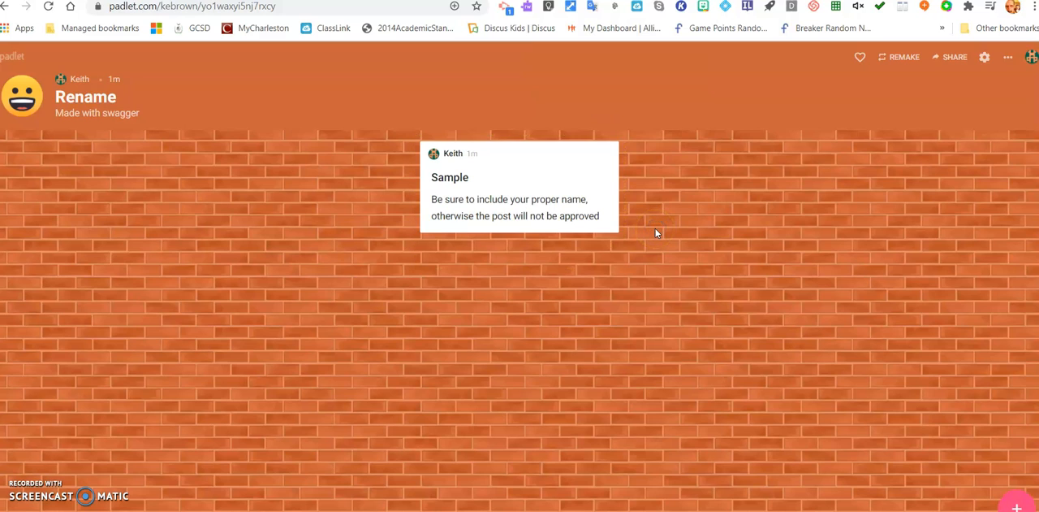
pyautogui.click(283, 201)
pyautogui.doubleClick(730, 192)
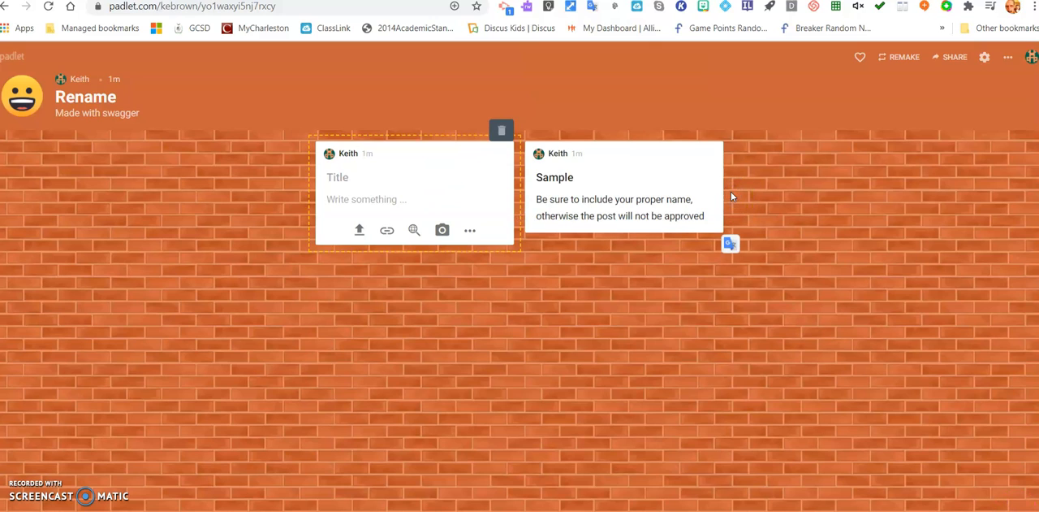
pyautogui.doubleClick(793, 195)
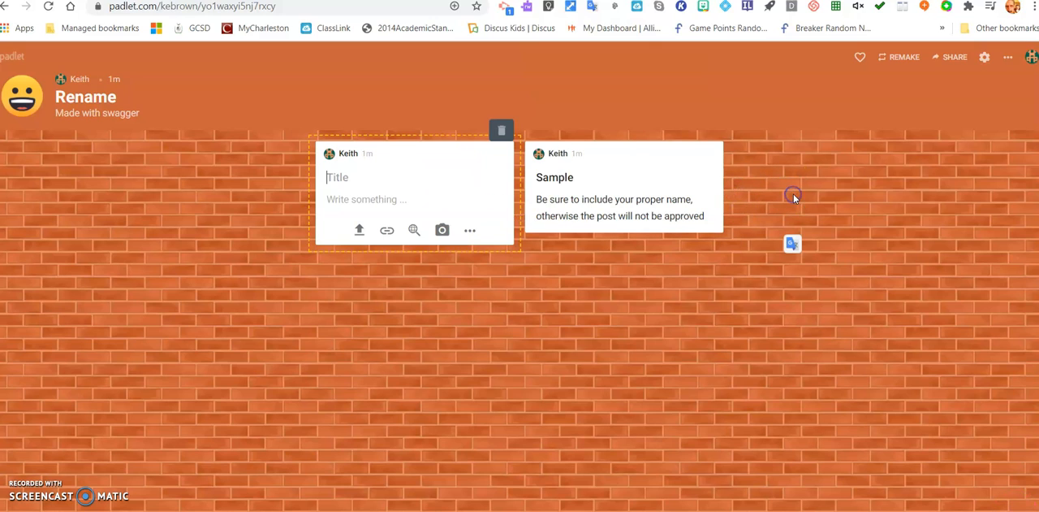
pyautogui.click(576, 175)
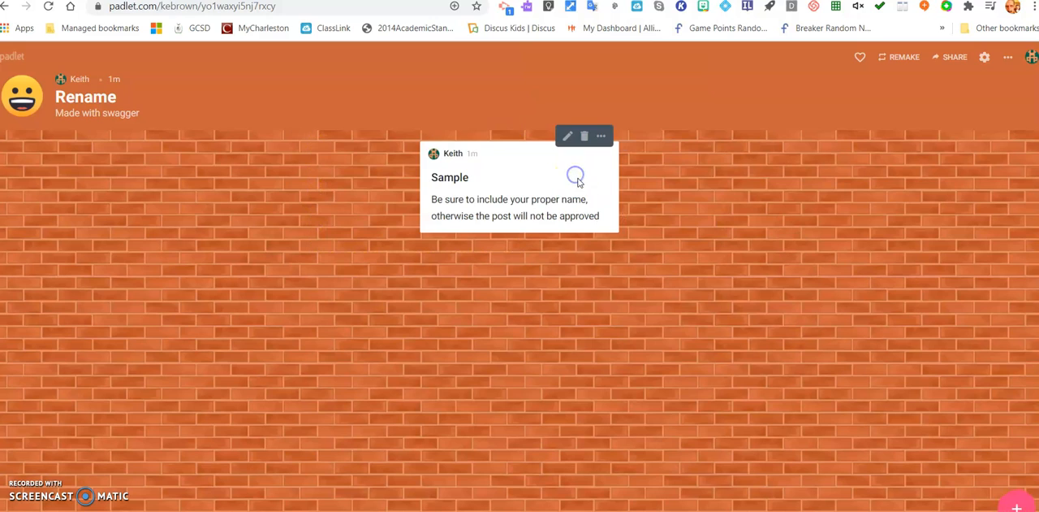
pyautogui.click(568, 138)
pyautogui.click(646, 199)
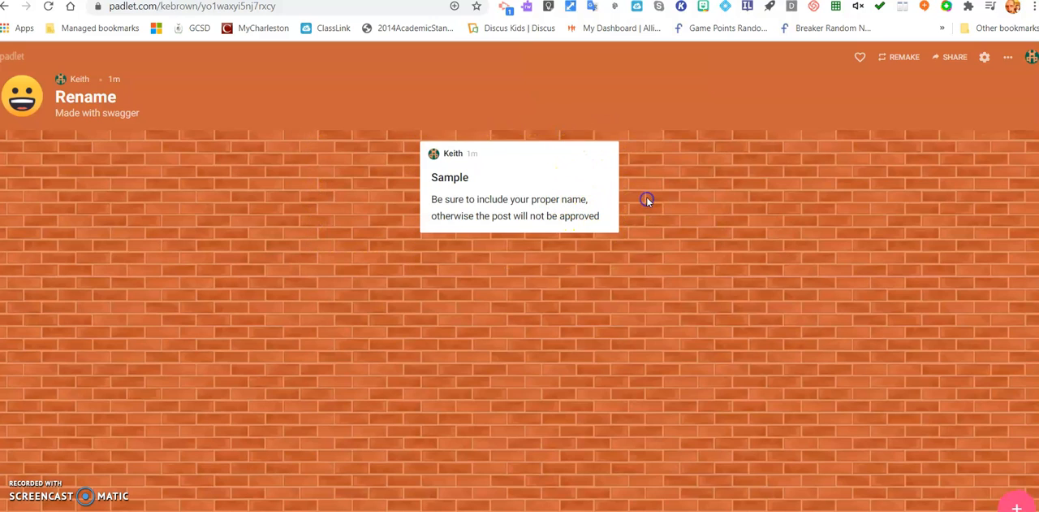
# Add a second post titled "Something Else" with the text "?????".
pyautogui.doubleClick(742, 178)
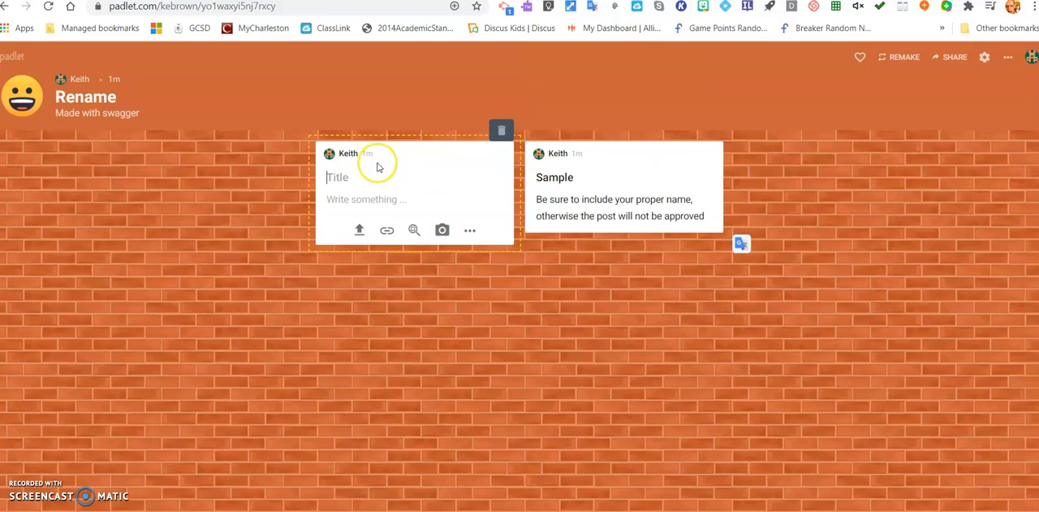
pyautogui.write('S')
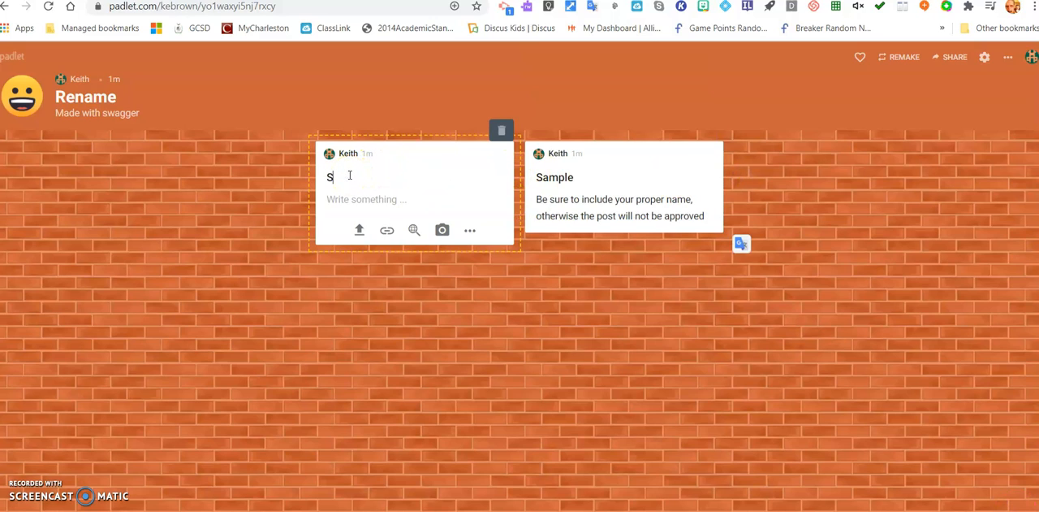
pyautogui.write('omething Else')
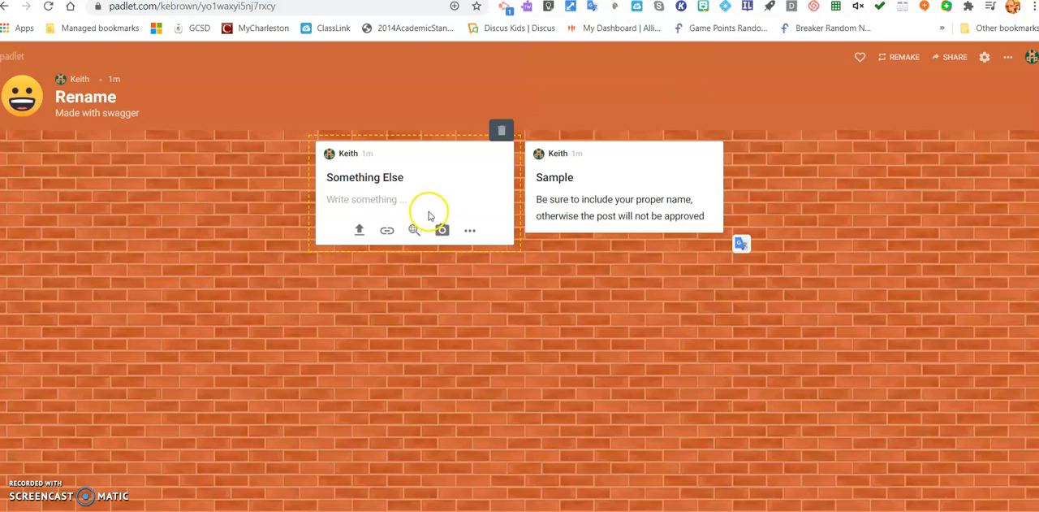
pyautogui.click(387, 198)
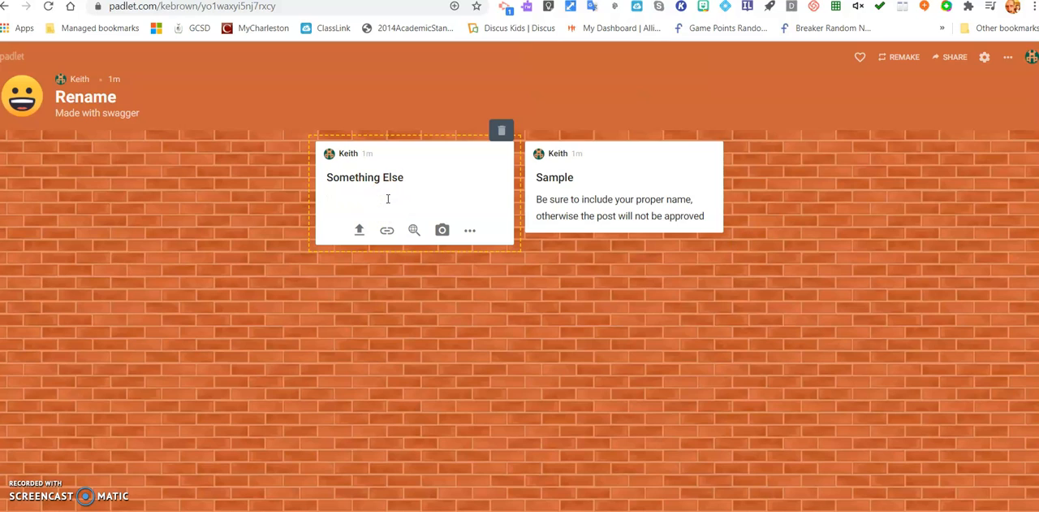
pyautogui.click(387, 198)
pyautogui.write('?????')
pyautogui.click(642, 323)
pyautogui.click(776, 233)
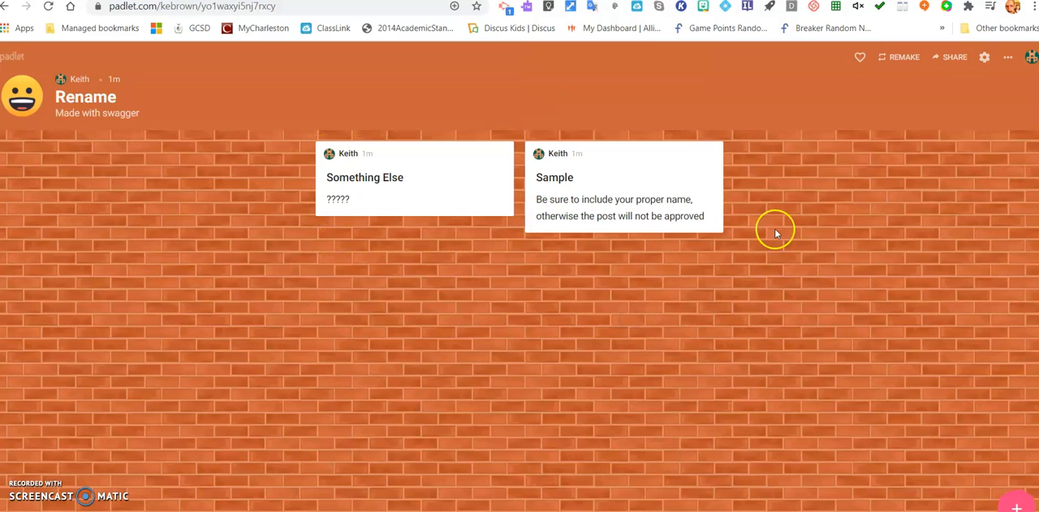
# Change the title of the "Sample" post to "Prompt and Instructions".
pyautogui.doubleClick(800, 209)
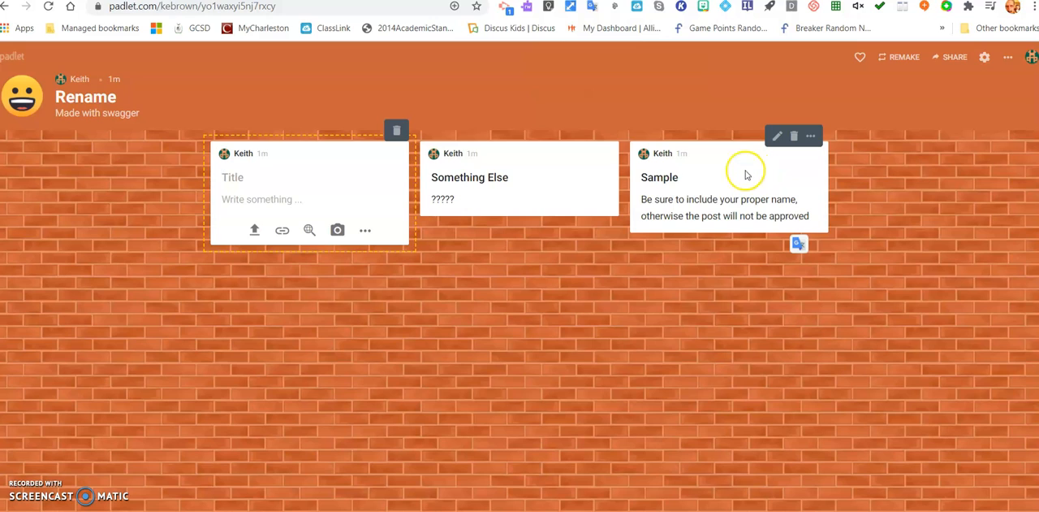
pyautogui.click(680, 178)
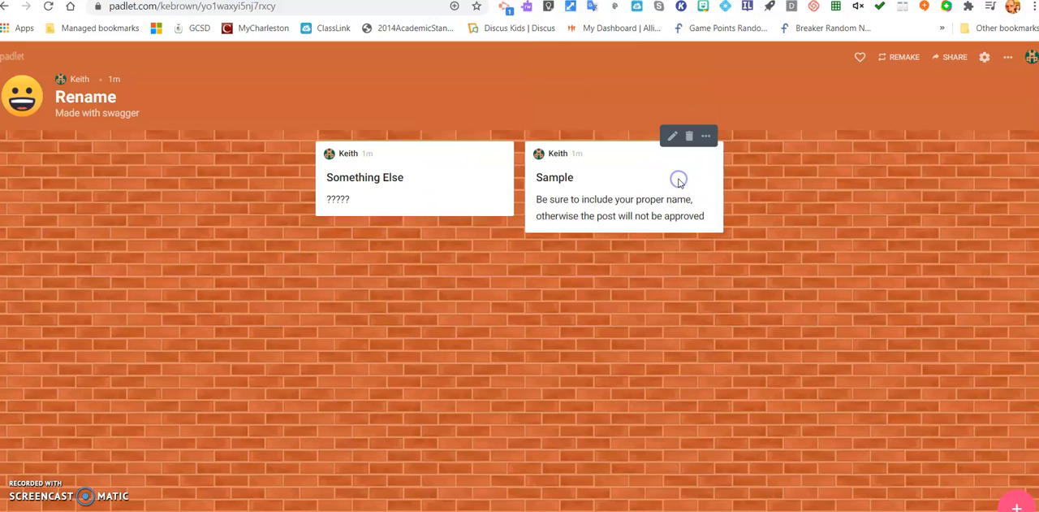
pyautogui.click(673, 138)
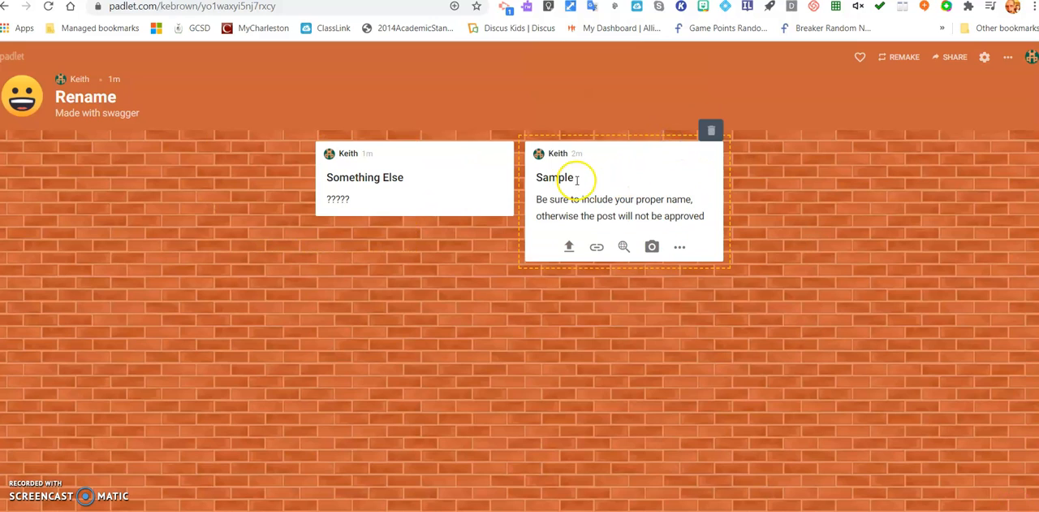
pyautogui.press('BackSpace')
pyautogui.press('BackSpace')
pyautogui.press('BackSpace')
pyautogui.press('BackSpace')
pyautogui.write('Prom')
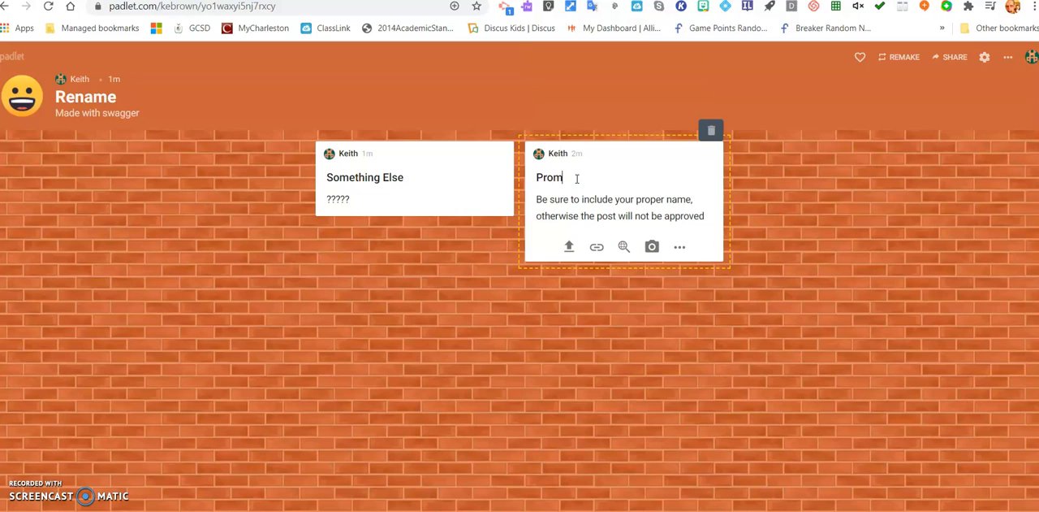
pyautogui.write('pt and Instructions')
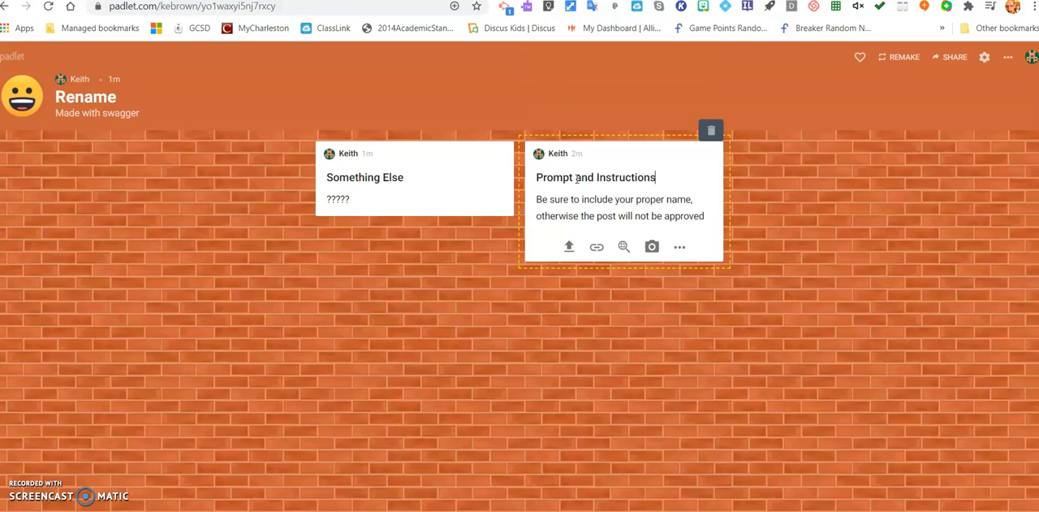
pyautogui.click(801, 198)
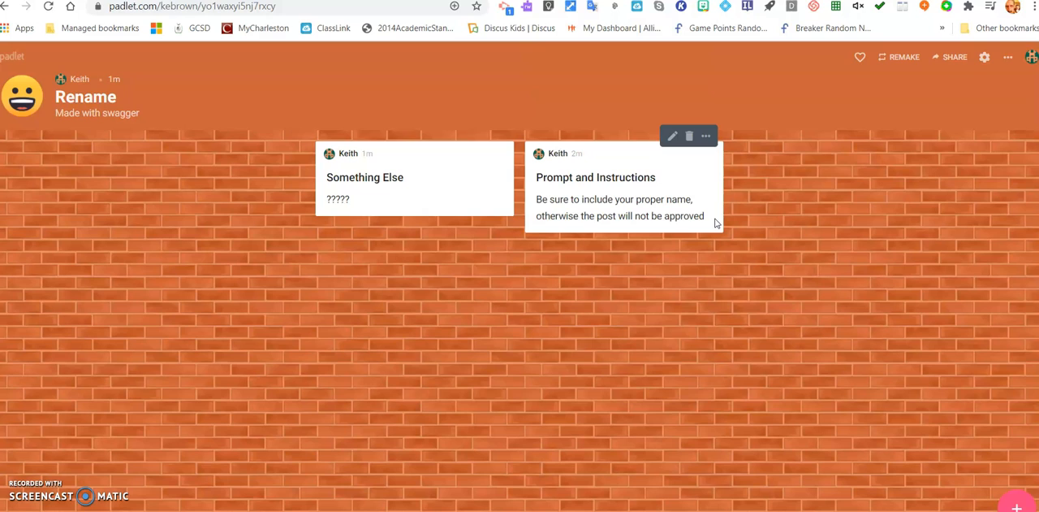
pyautogui.click(724, 279)
pyautogui.click(632, 322)
pyautogui.click(671, 283)
pyautogui.click(452, 281)
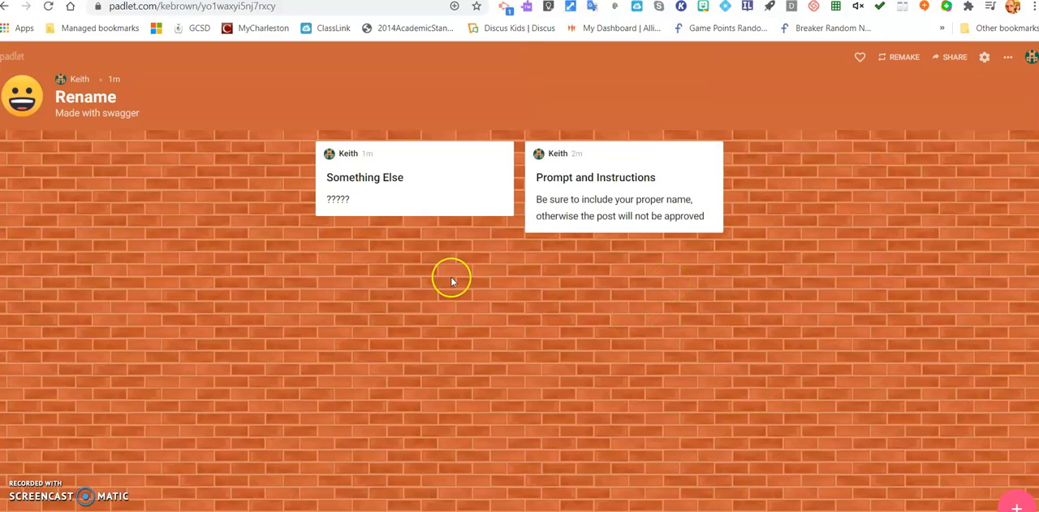
# Switch to the signed-out browser window and add an anonymous post titled with the student's first name and the text "answer".
pyautogui.moveTo(409, 192)
pyautogui.hotkey('alt', 'Tab')
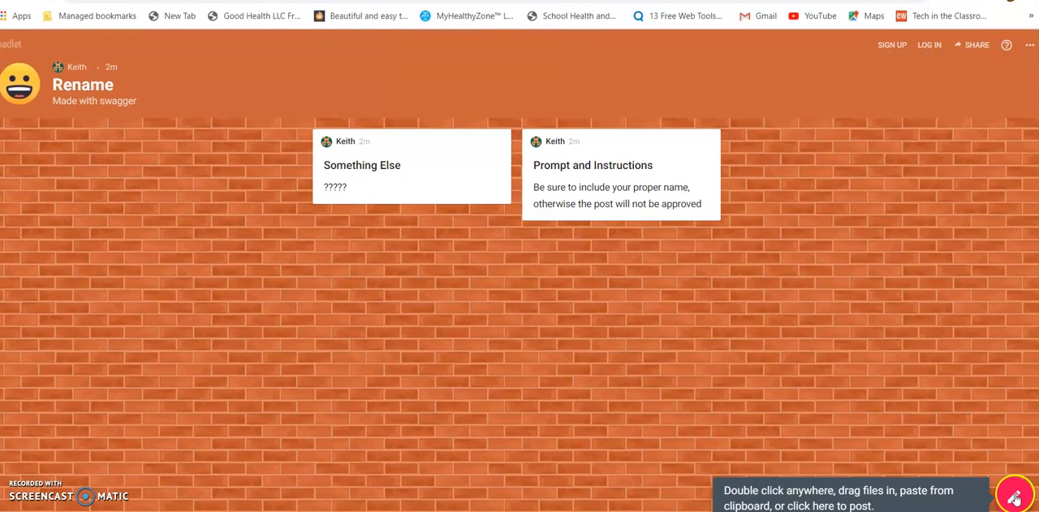
pyautogui.doubleClick(528, 309)
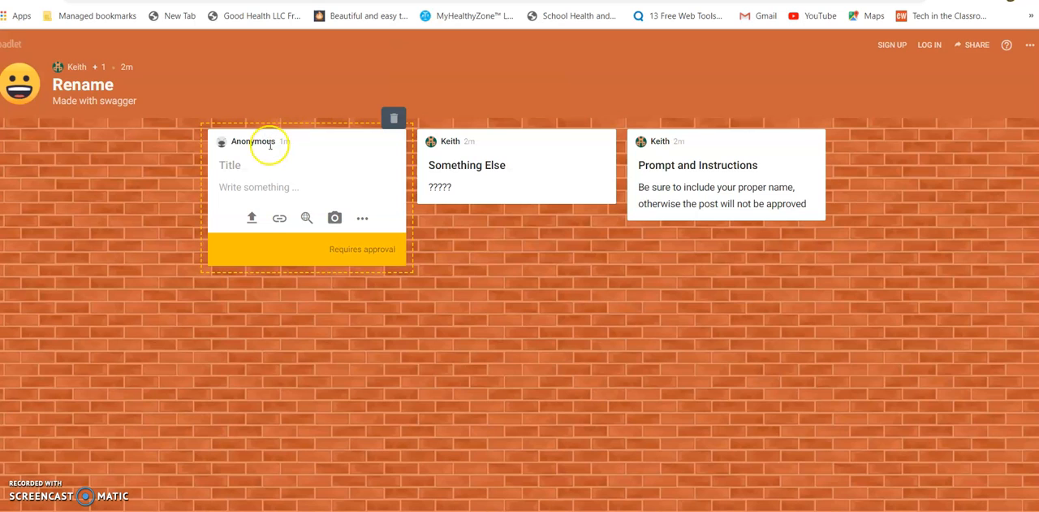
pyautogui.click(243, 165)
pyautogui.click(243, 165)
pyautogui.write('Billy')
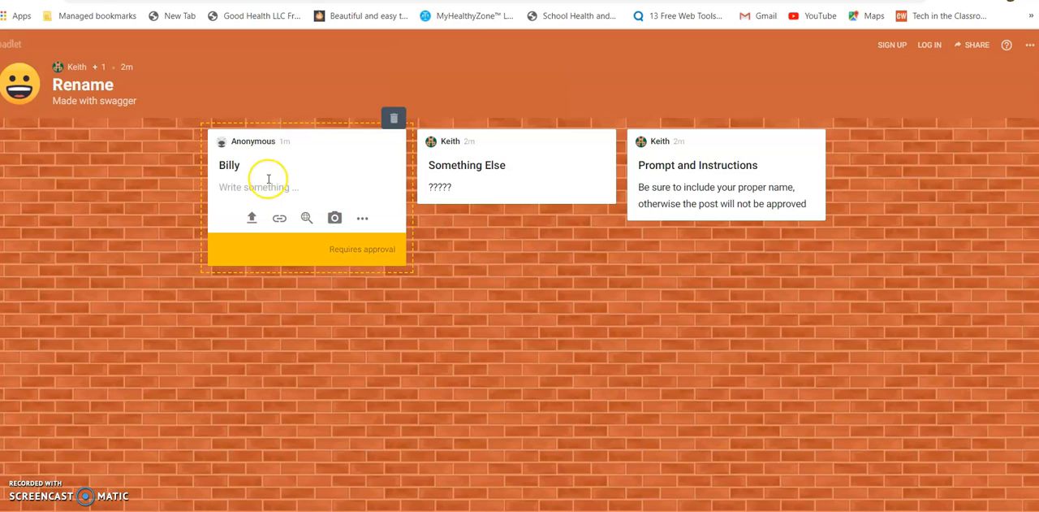
pyautogui.click(248, 190)
pyautogui.click(227, 188)
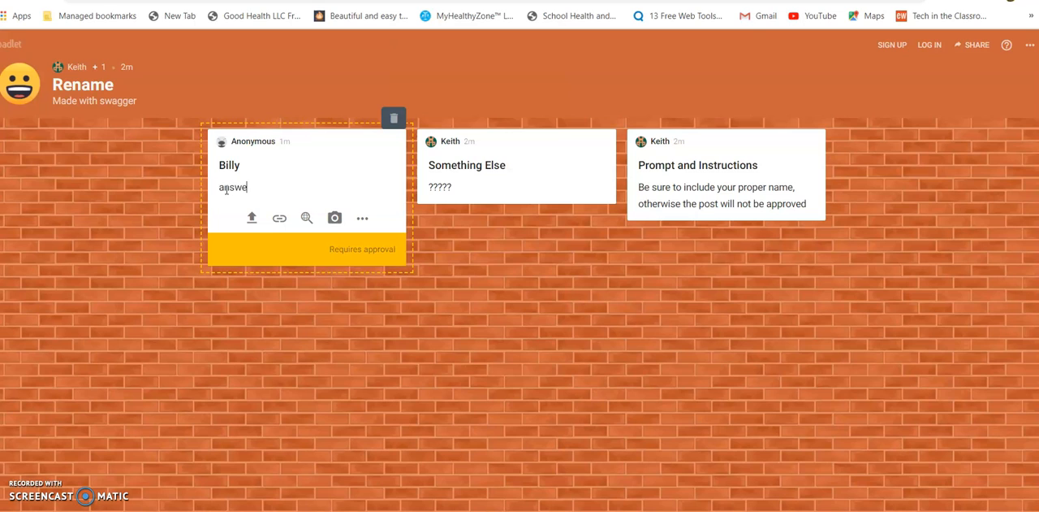
pyautogui.click(415, 306)
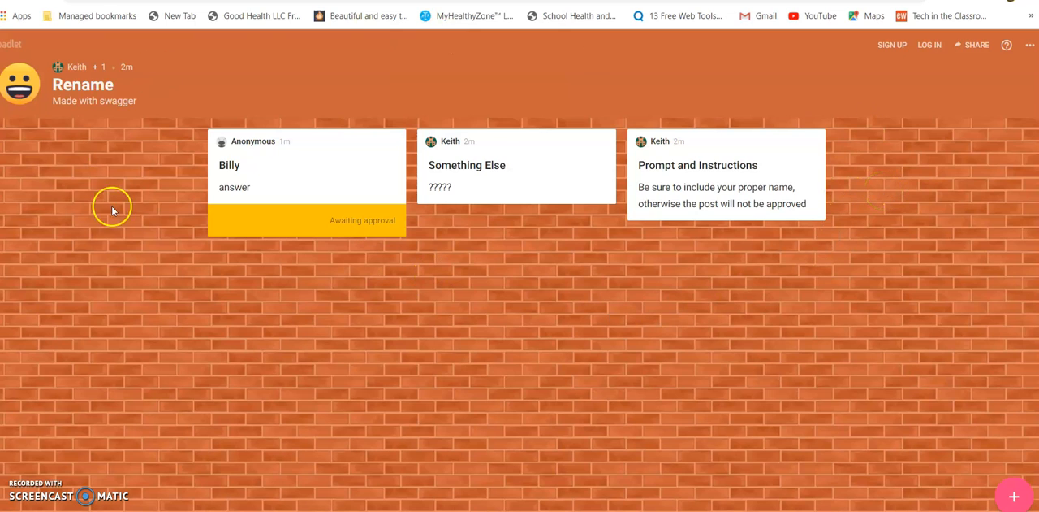
# Start another anonymous post, allow microphone access, and attach a voice recording about 4 seconds long.
pyautogui.moveTo(249, 206)
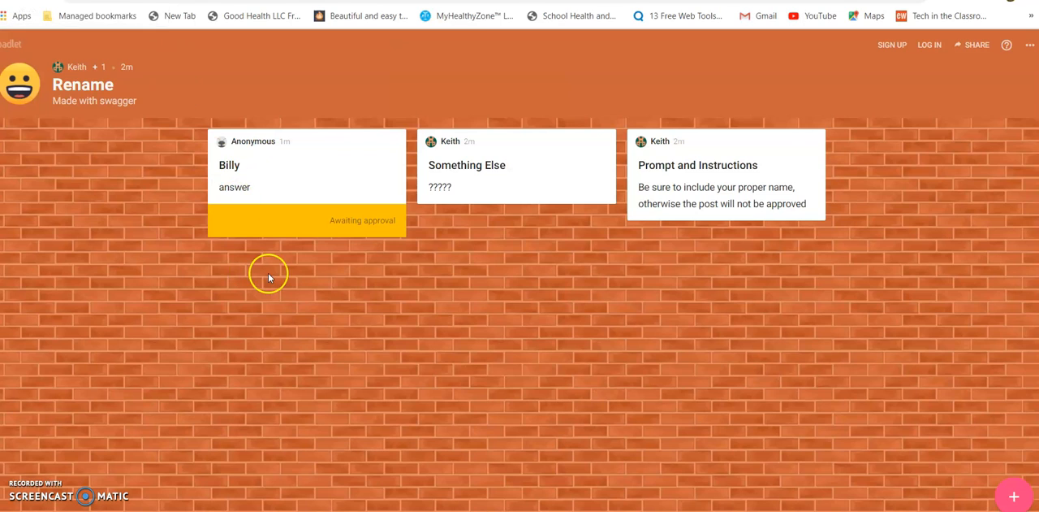
pyautogui.doubleClick(329, 281)
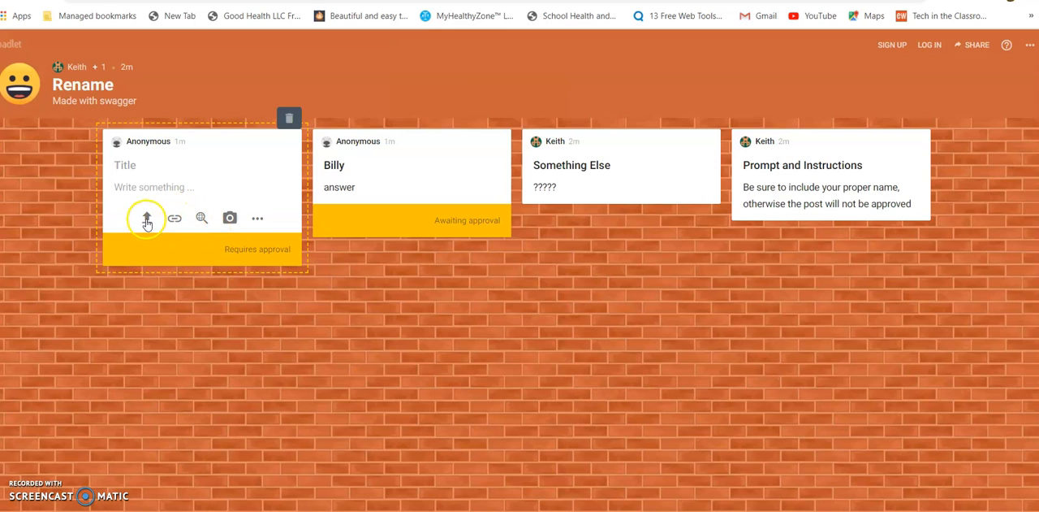
pyautogui.click(258, 221)
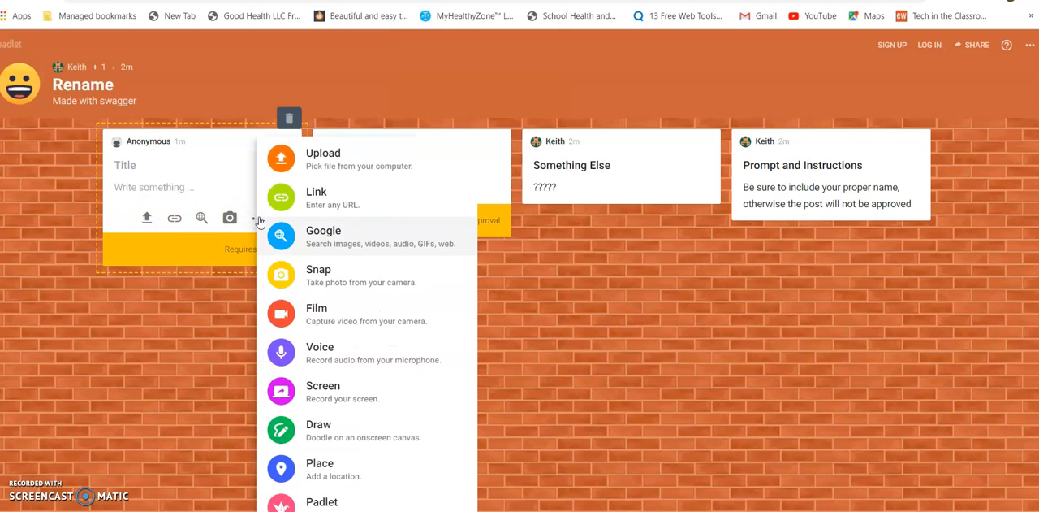
pyautogui.click(319, 359)
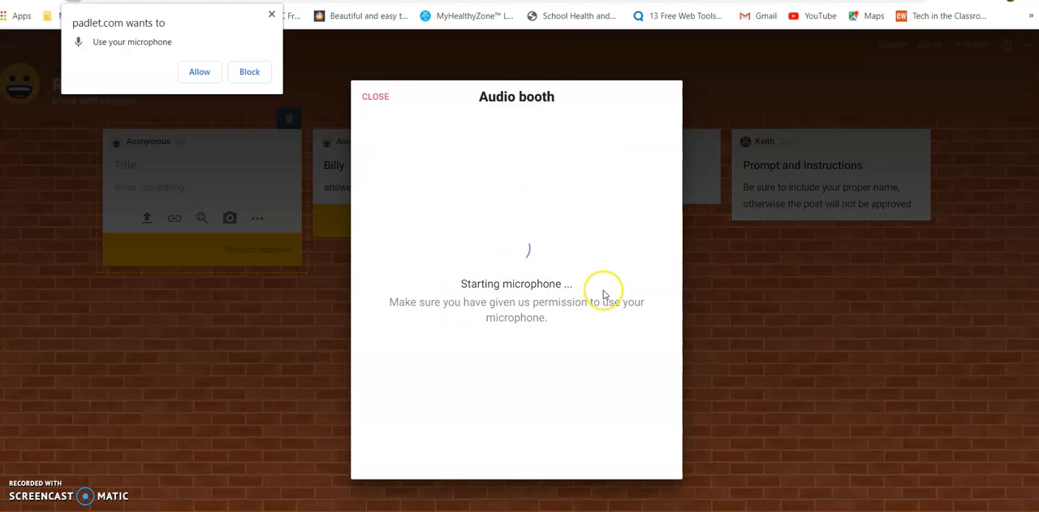
pyautogui.click(200, 71)
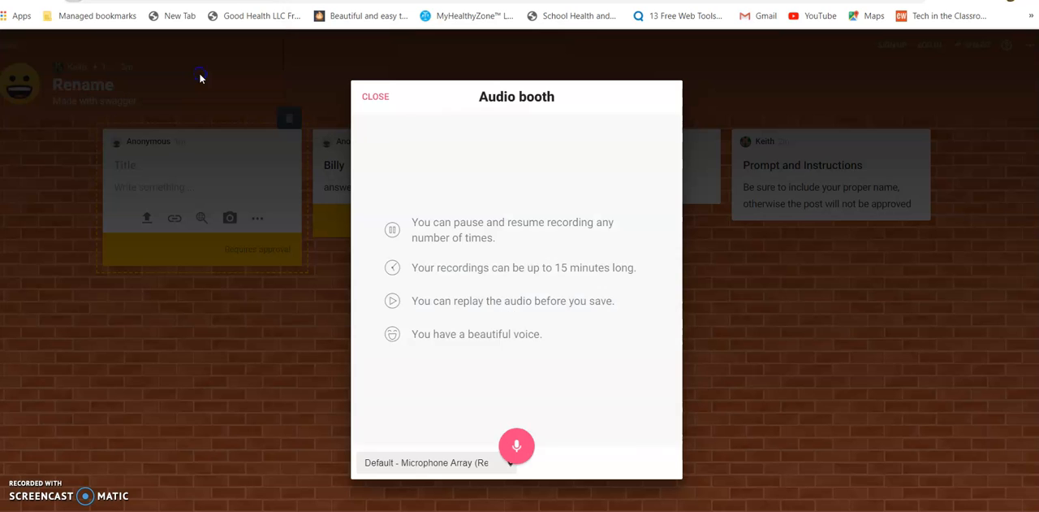
pyautogui.click(514, 449)
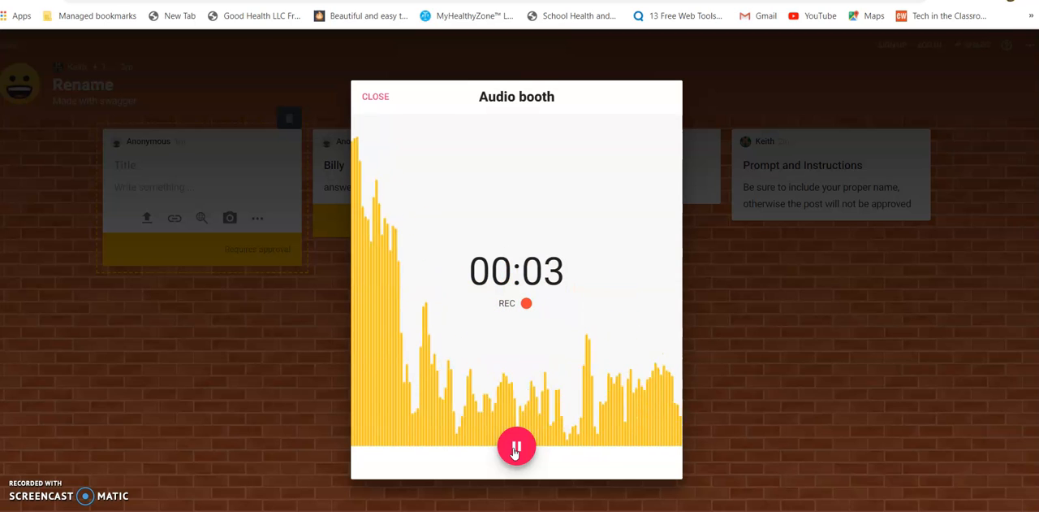
pyautogui.click(516, 447)
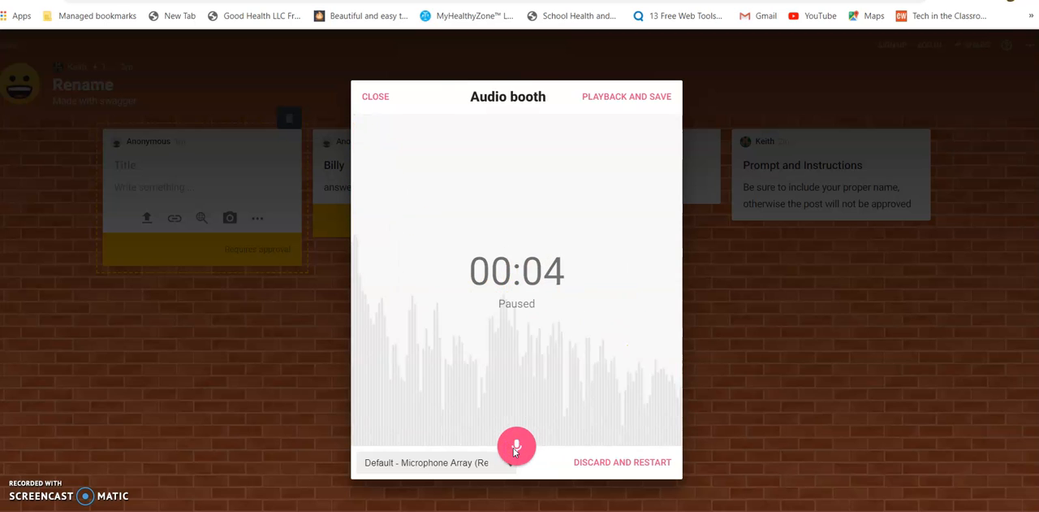
pyautogui.click(627, 100)
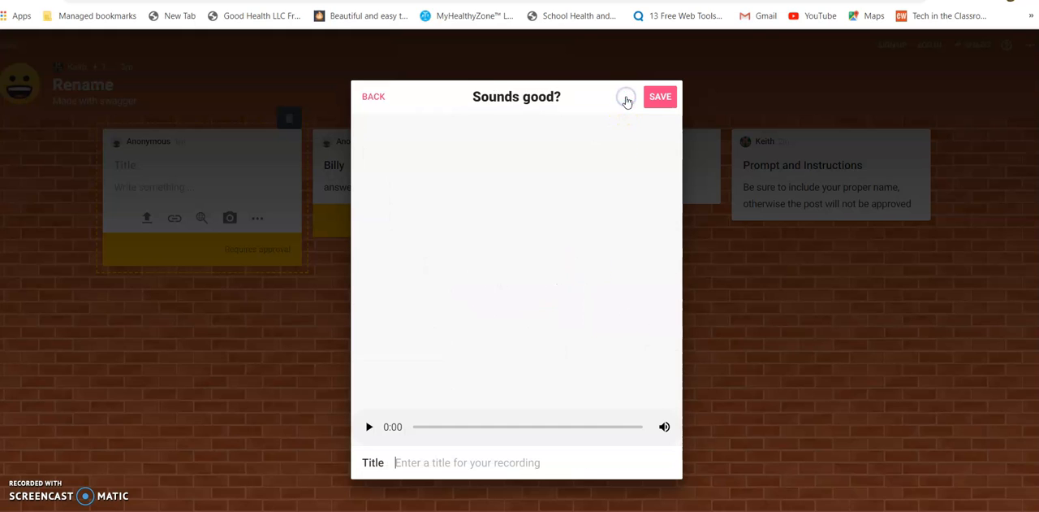
pyautogui.click(663, 98)
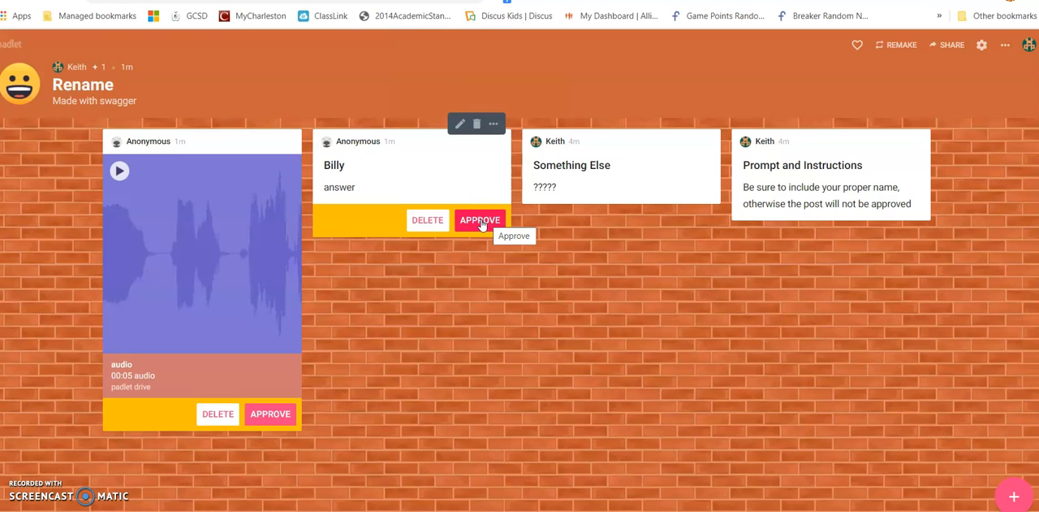
# Approve the anonymous "answer" post as the padlet owner and reload the padlet in the signed-out window.
pyautogui.click(480, 220)
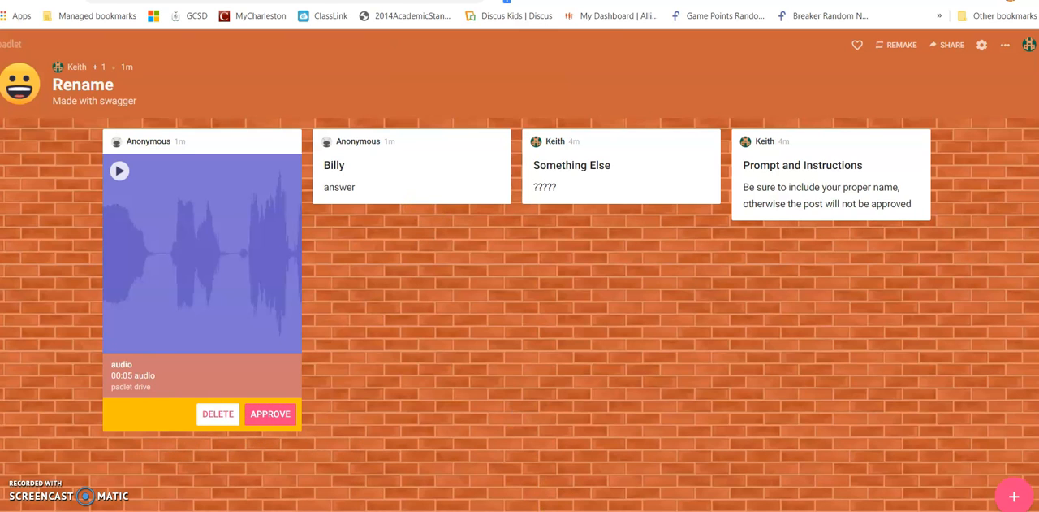
pyautogui.click(540, 510)
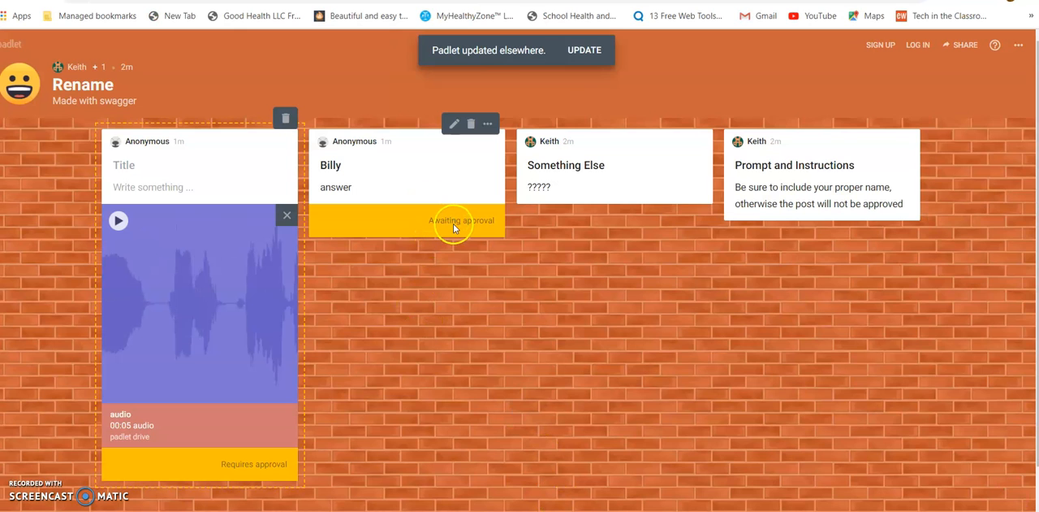
pyautogui.press('F5')
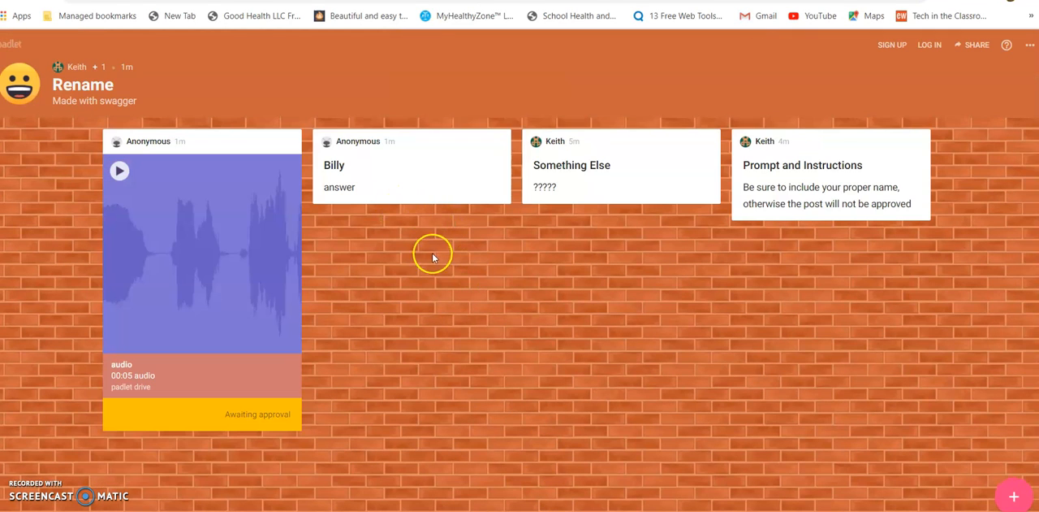
# Edit the approved anonymous post so its text reads "answer so what".
pyautogui.click(394, 169)
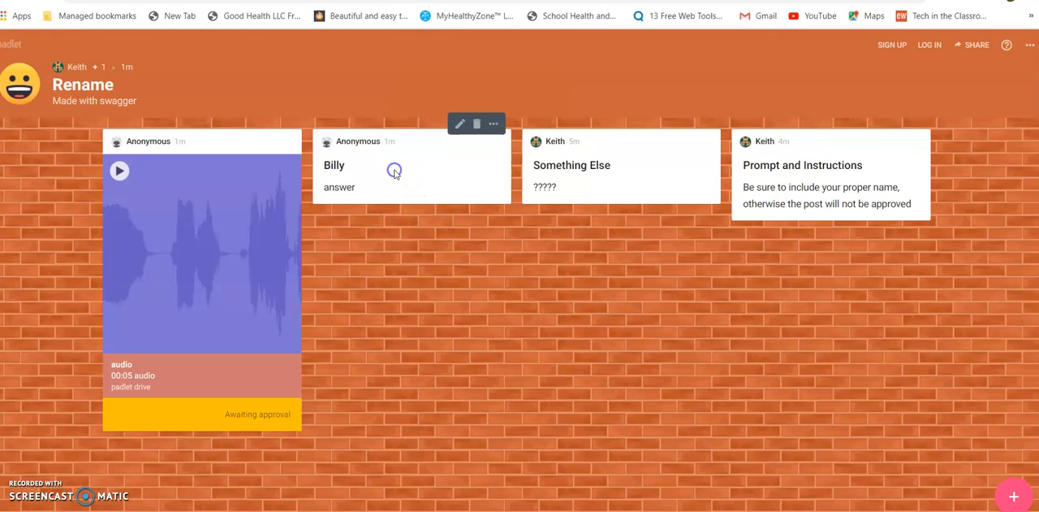
pyautogui.click(460, 123)
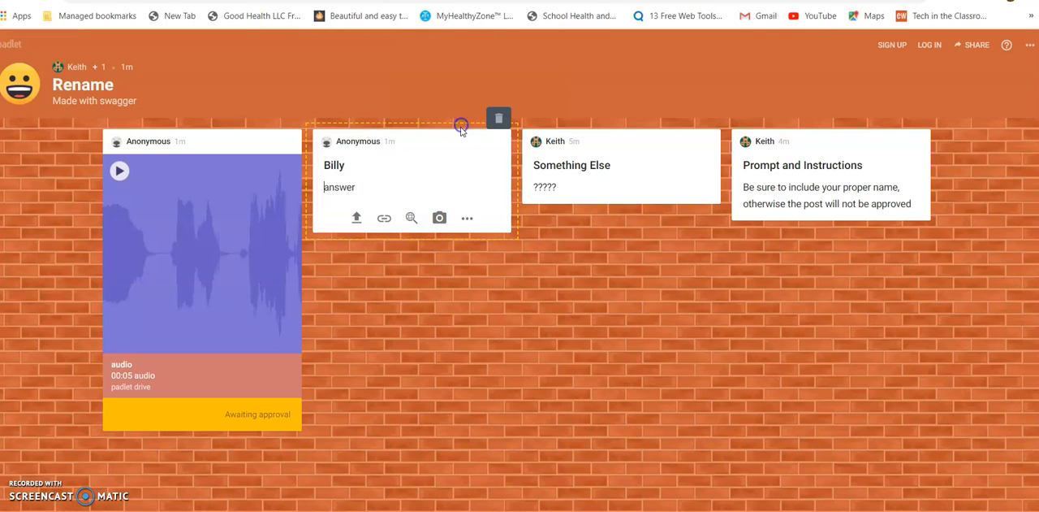
pyautogui.click(361, 188)
pyautogui.click(448, 254)
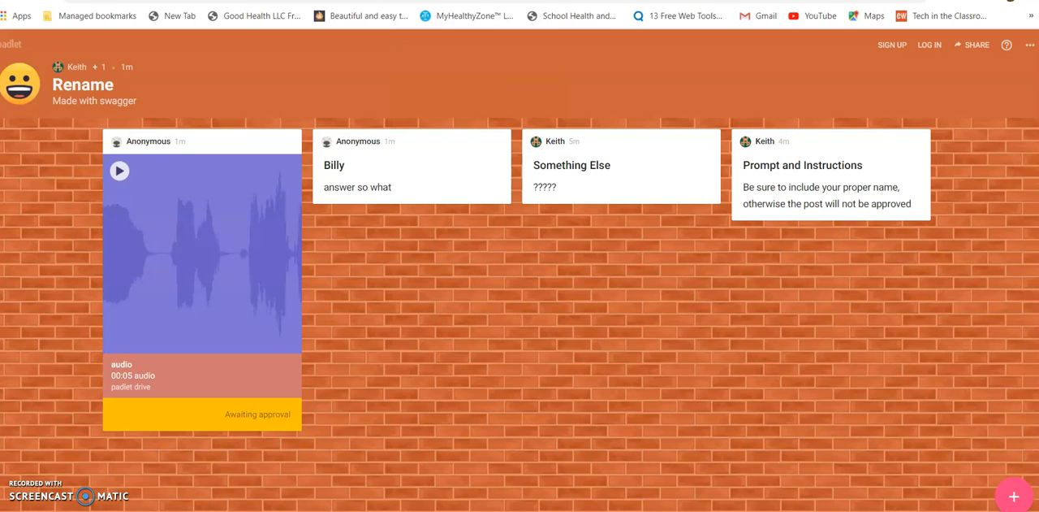
# Switch to the padlet owner's browser window and look through the available options for the anonymous text post.
pyautogui.hotkey('alt', 'Tab')
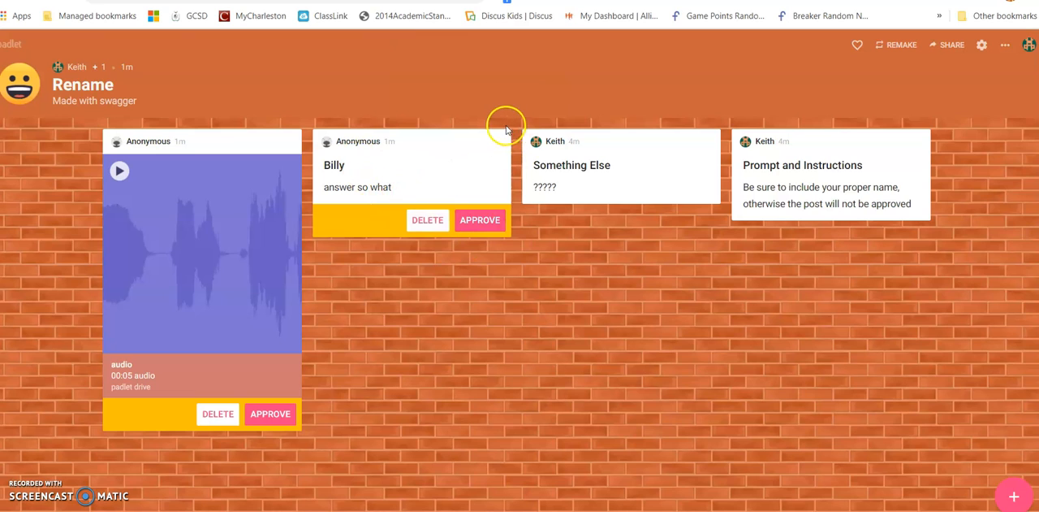
pyautogui.click(493, 126)
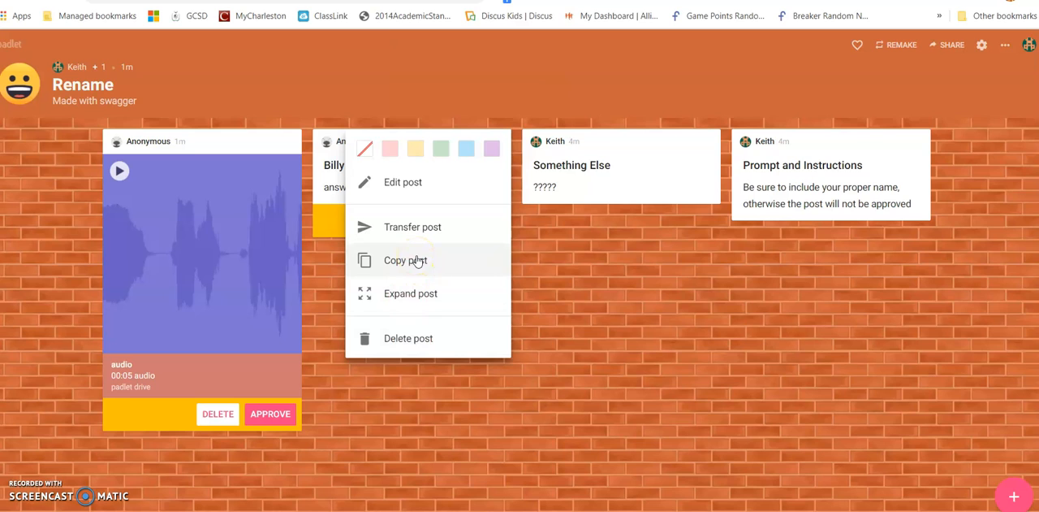
pyautogui.click(566, 274)
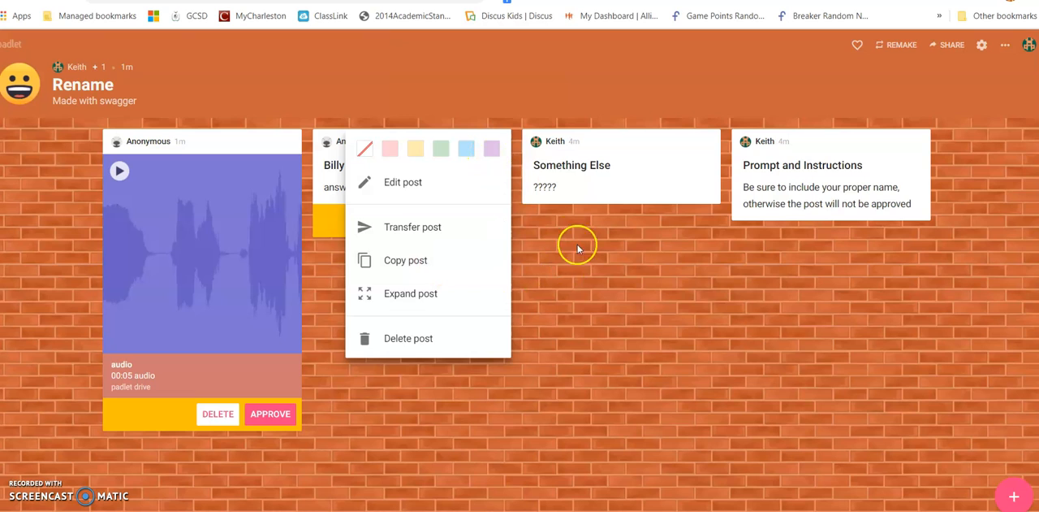
pyautogui.click(586, 252)
# As the owner, edit the anonymous text post to insert the feedback "(Check your response)" before "answer so what".
pyautogui.moveTo(413, 198)
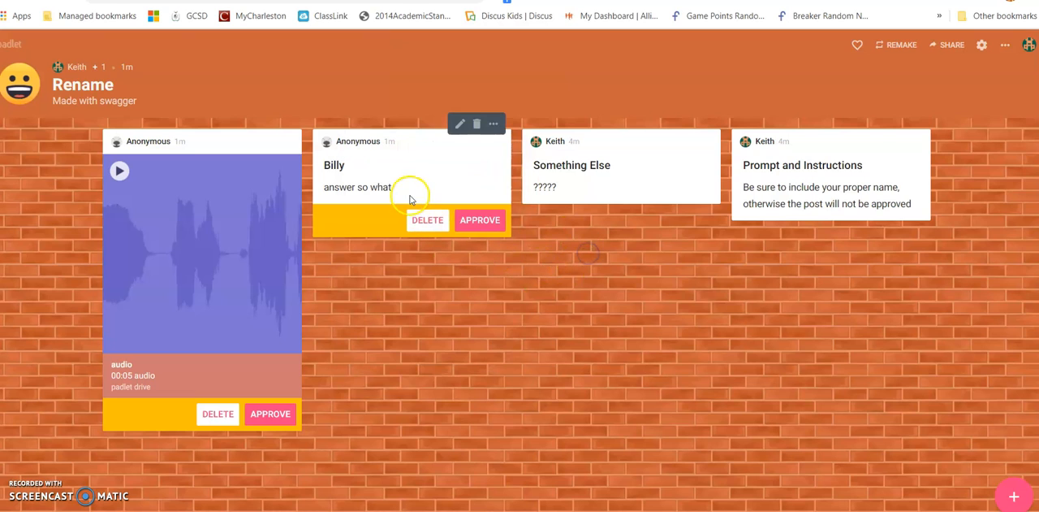
pyautogui.click(460, 124)
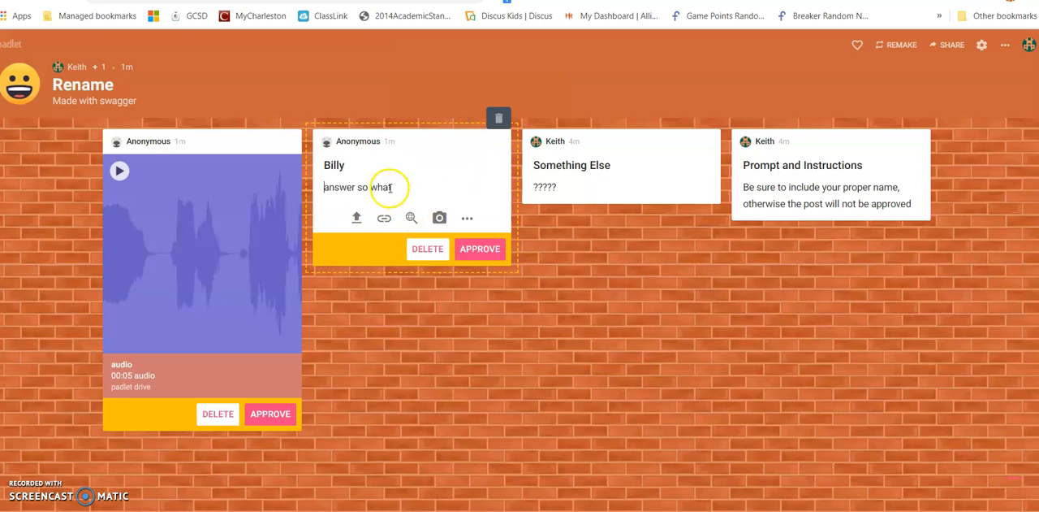
pyautogui.click(331, 187)
pyautogui.click(324, 187)
pyautogui.write('Ched')
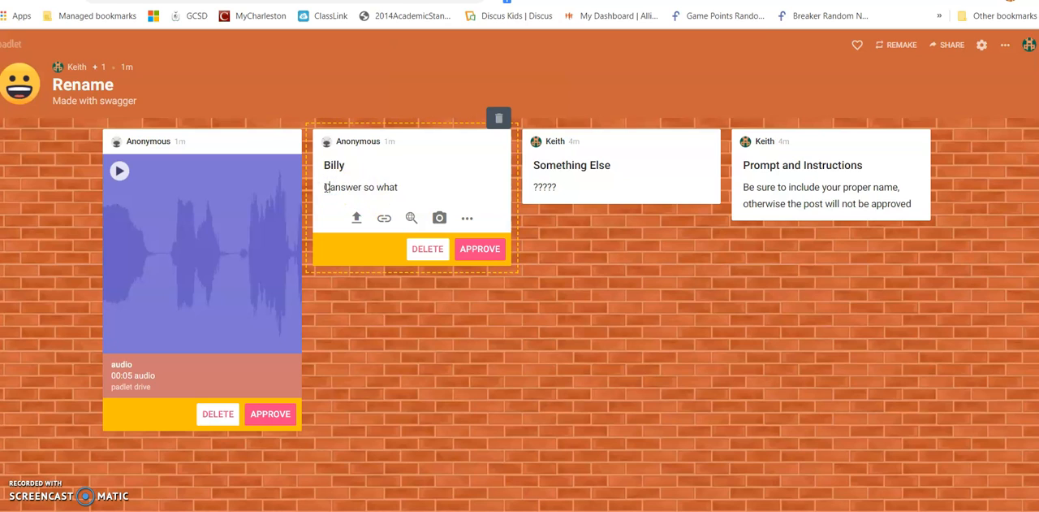
pyautogui.write('k your re')
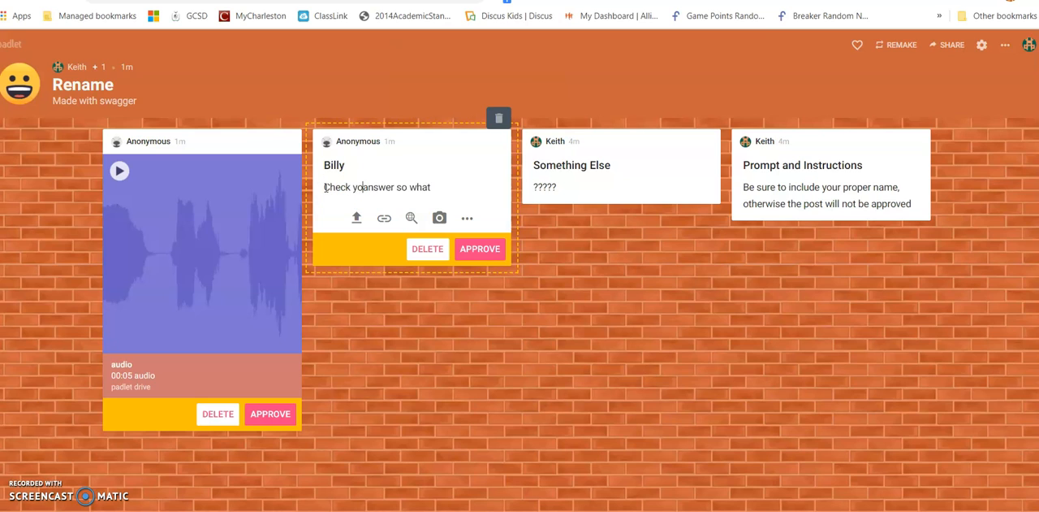
pyautogui.write('sponse')
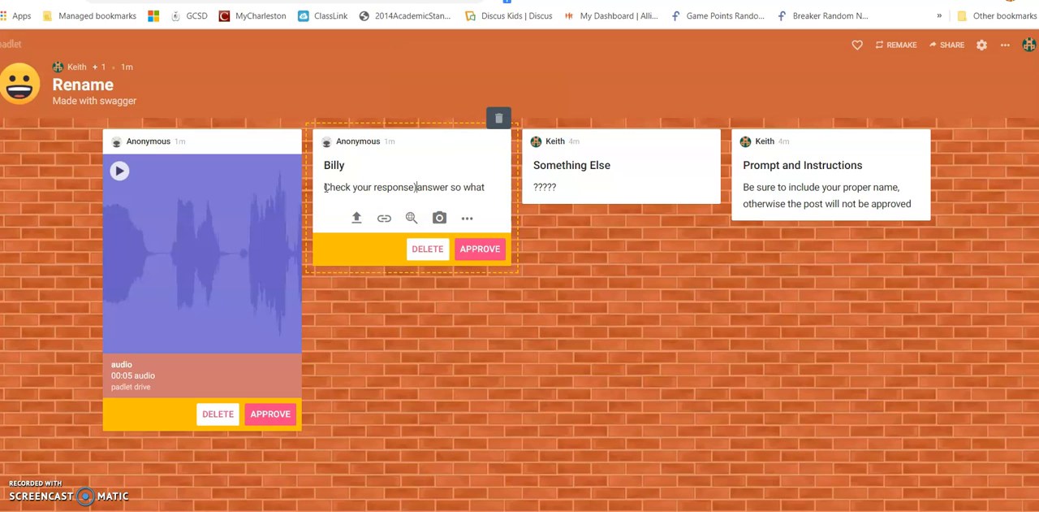
pyautogui.click(325, 187)
pyautogui.write('(')
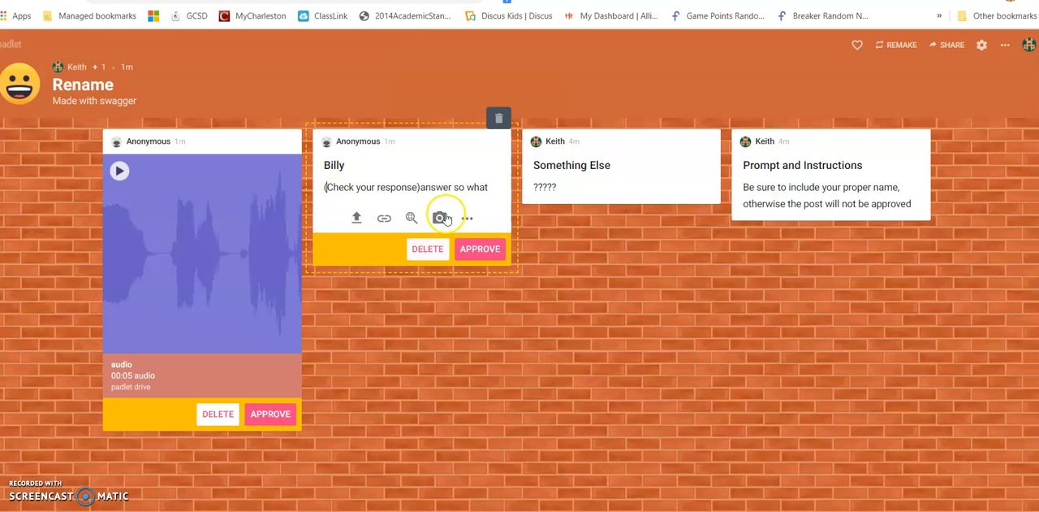
pyautogui.click(479, 251)
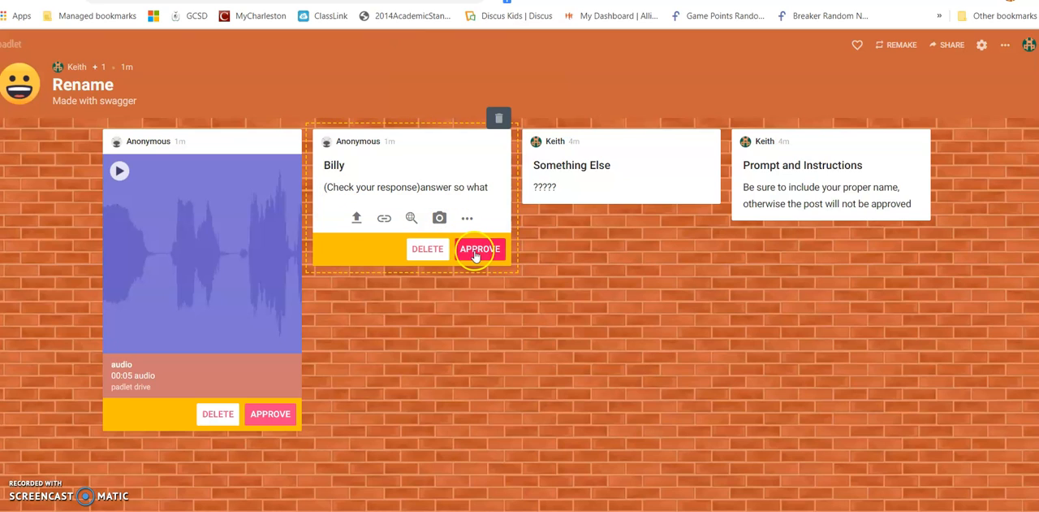
pyautogui.click(573, 277)
# In the signed-out window, delete the "(Check your response)" feedback from the anonymous post, and approve the post from the owner's window.
pyautogui.hotkey('alt', 'Tab')
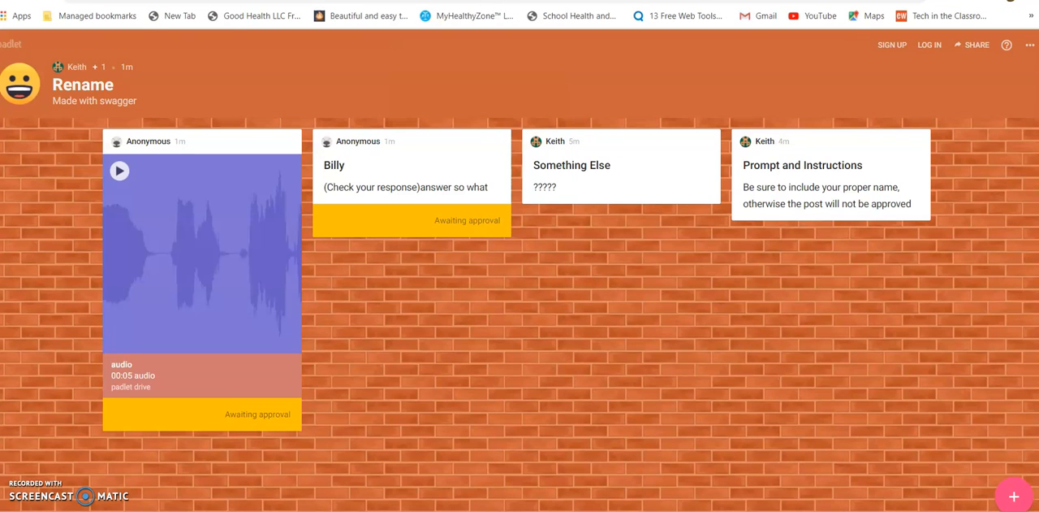
pyautogui.moveTo(407, 223)
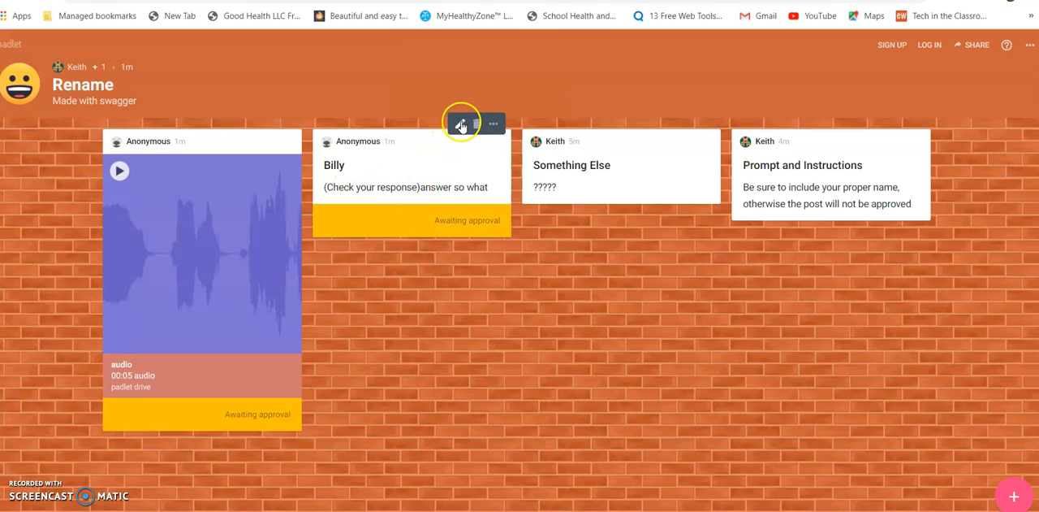
pyautogui.click(460, 122)
pyautogui.click(419, 186)
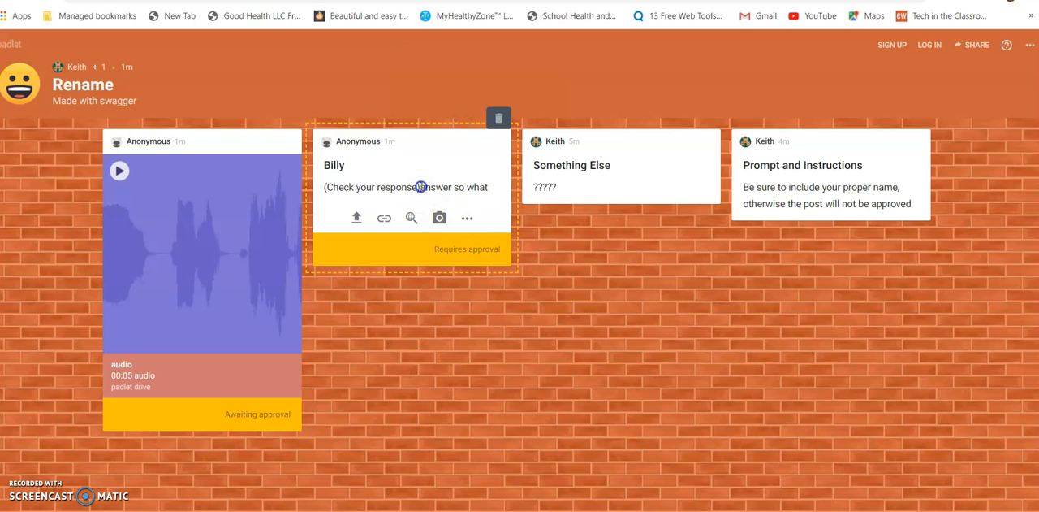
pyautogui.press('BackSpace')
pyautogui.press('BackSpace')
pyautogui.press('BackSpace')
pyautogui.press('BackSpace')
pyautogui.press('BackSpace')
pyautogui.press('BackSpace')
pyautogui.press('BackSpace')
pyautogui.press('BackSpace')
pyautogui.press('BackSpace')
pyautogui.press('BackSpace')
pyautogui.press('BackSpace')
pyautogui.press('BackSpace')
pyautogui.press('BackSpace')
pyautogui.press('BackSpace')
pyautogui.press('BackSpace')
pyautogui.press('BackSpace')
pyautogui.press('BackSpace')
pyautogui.press('BackSpace')
pyautogui.press('BackSpace')
pyautogui.press('BackSpace')
pyautogui.press('BackSpace')
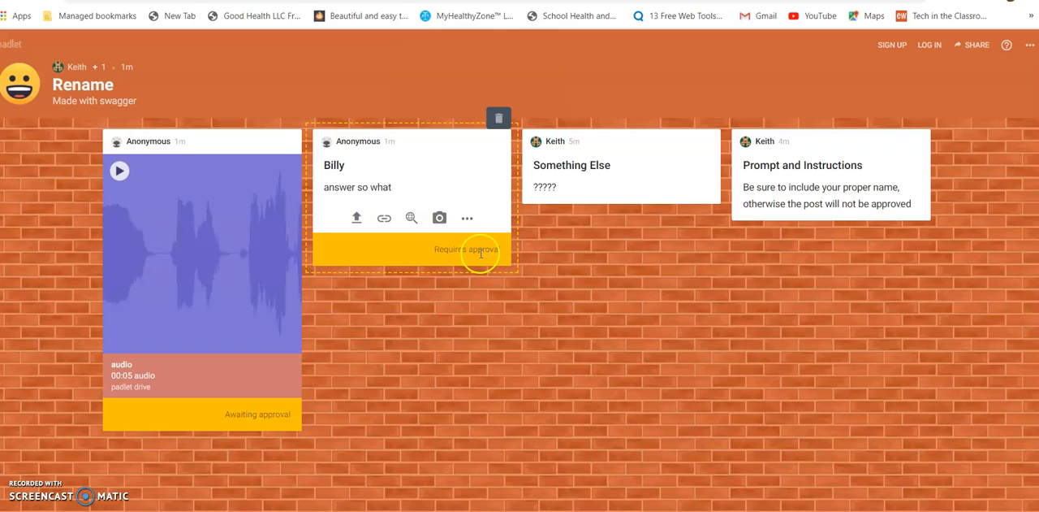
pyautogui.click(550, 250)
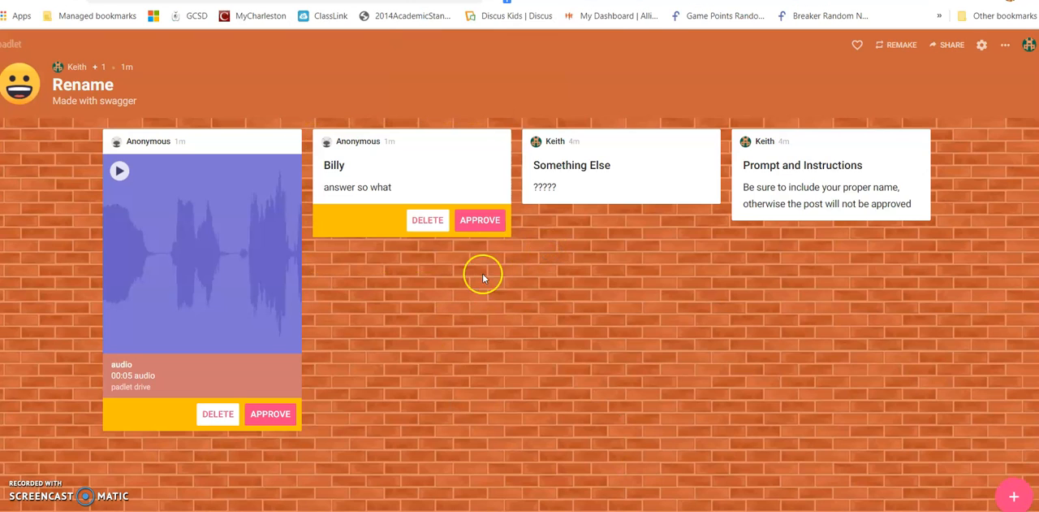
pyautogui.click(483, 222)
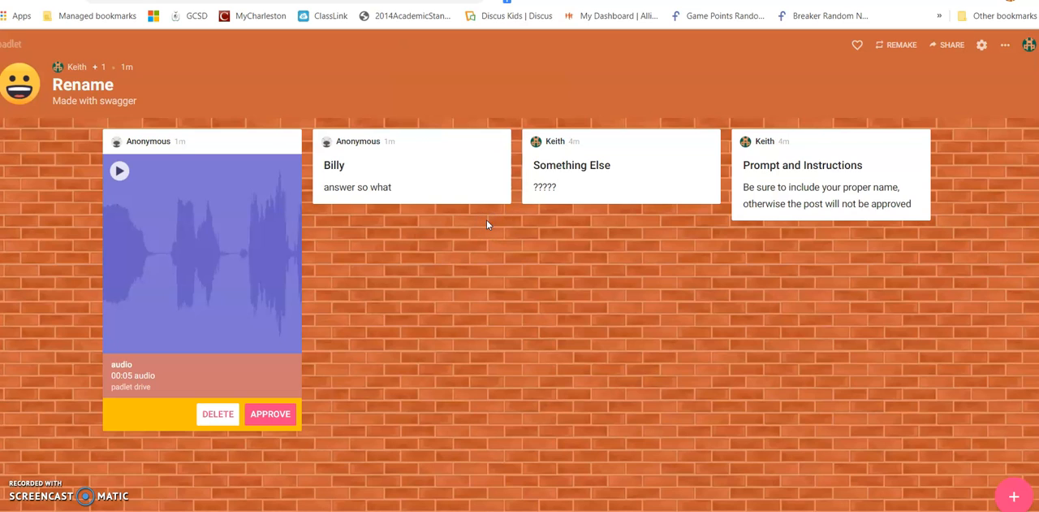